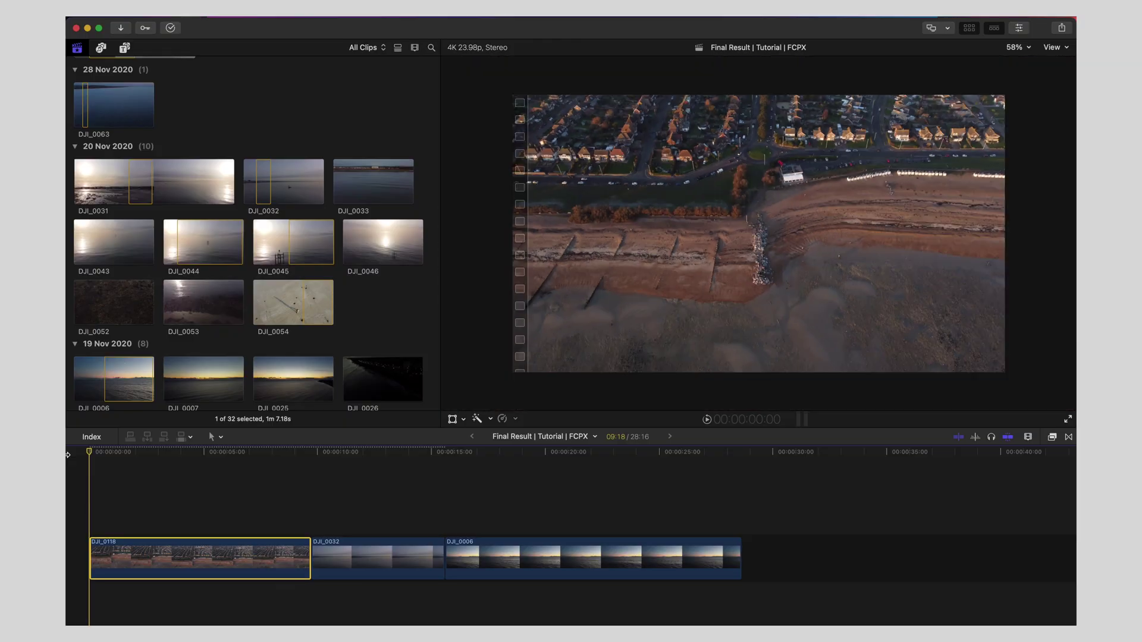
- Apply Color Wheels to DJI_0118, raise then lower master saturation, and compare it toggled off and on
key(super+6)
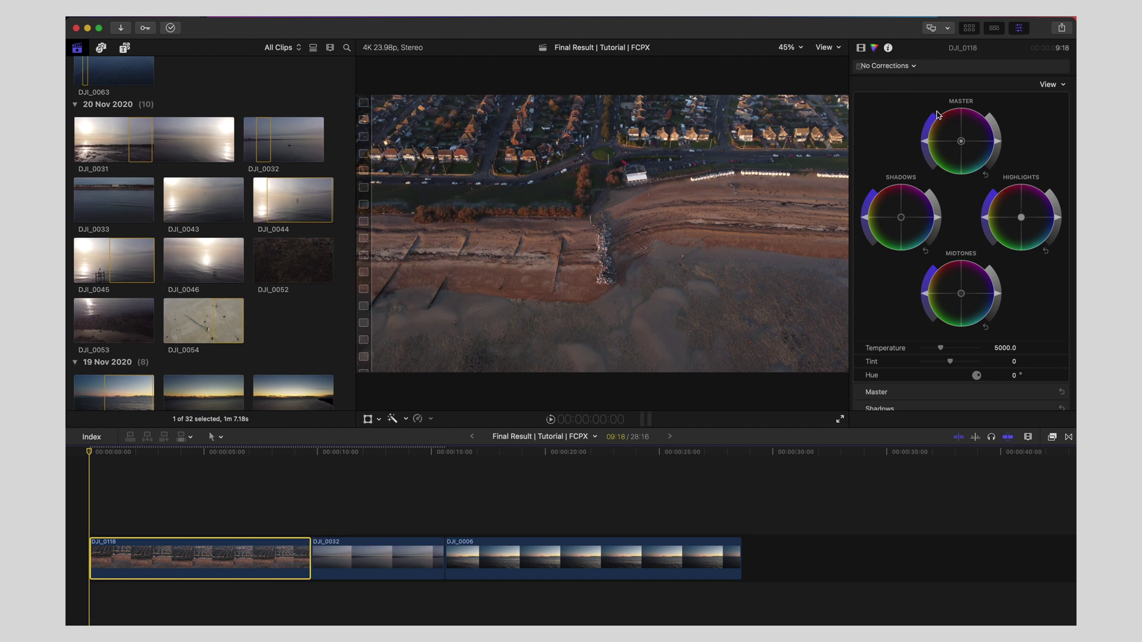
click(925, 141)
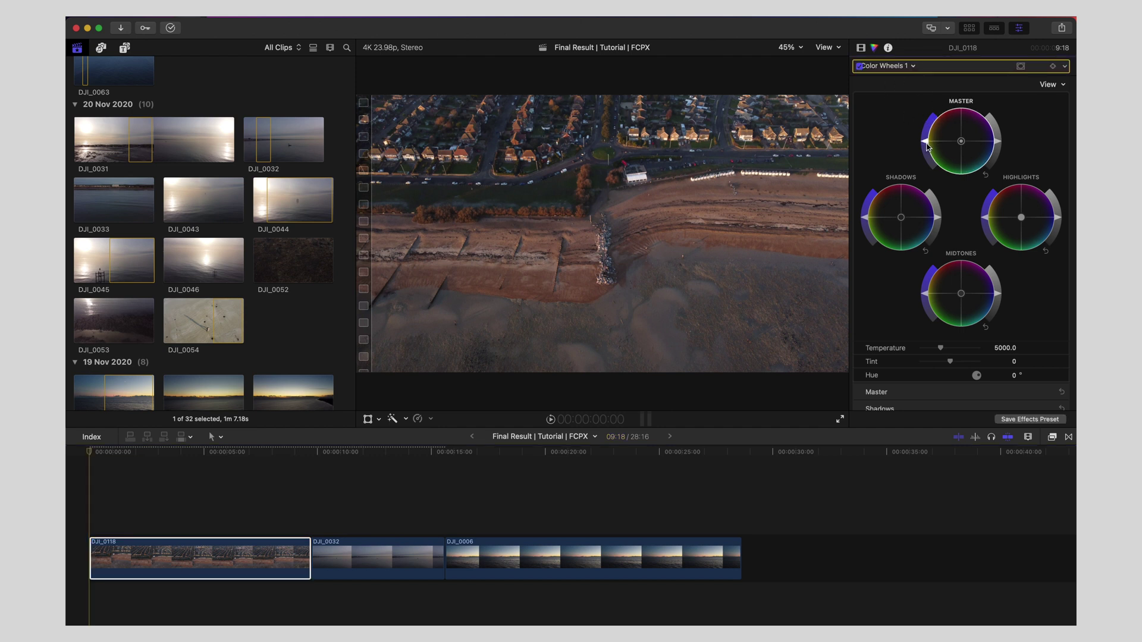
drag(926, 144, 934, 118)
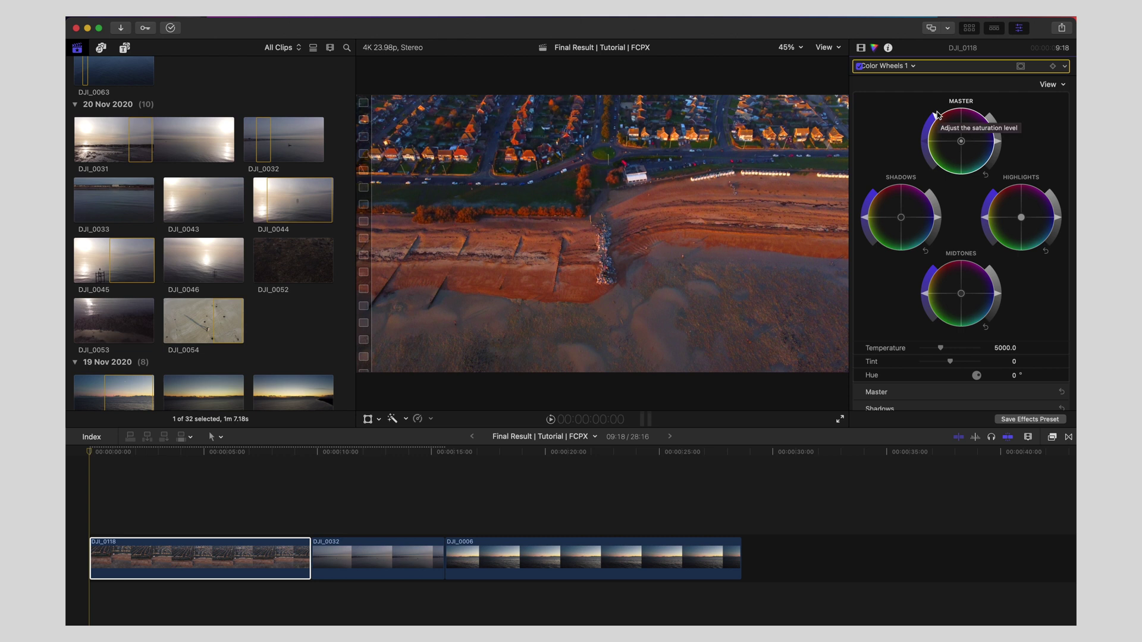
drag(933, 121, 930, 141)
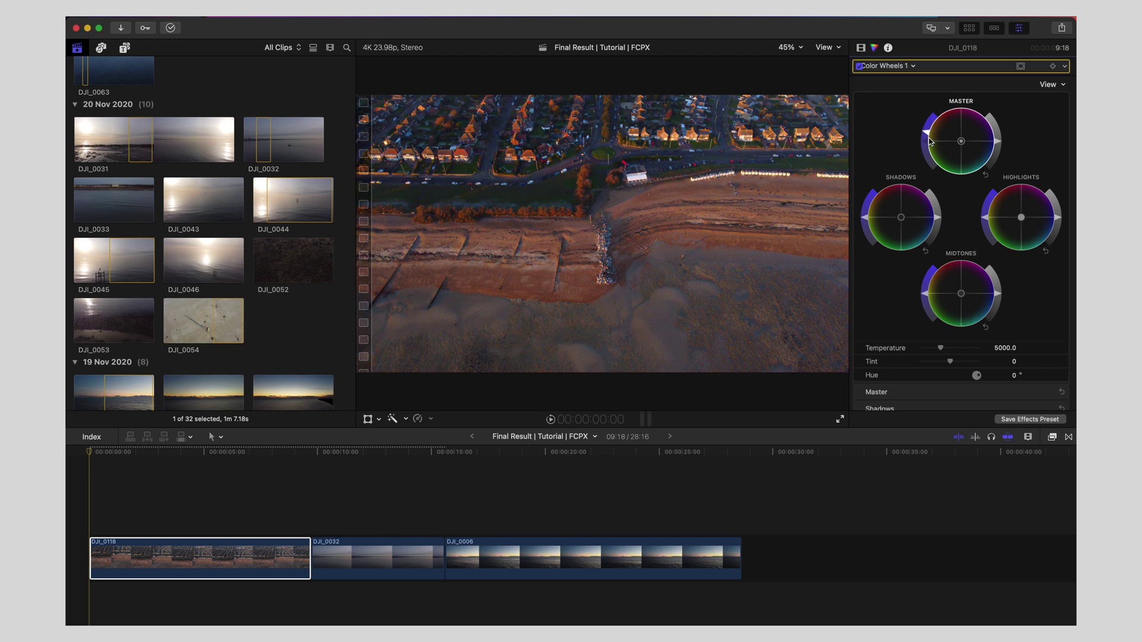
click(859, 68)
click(859, 68)
click(897, 67)
- Add Color Curves to DJI_0118, adding and dragging luma points for contrast, then compare it off and on
click(934, 144)
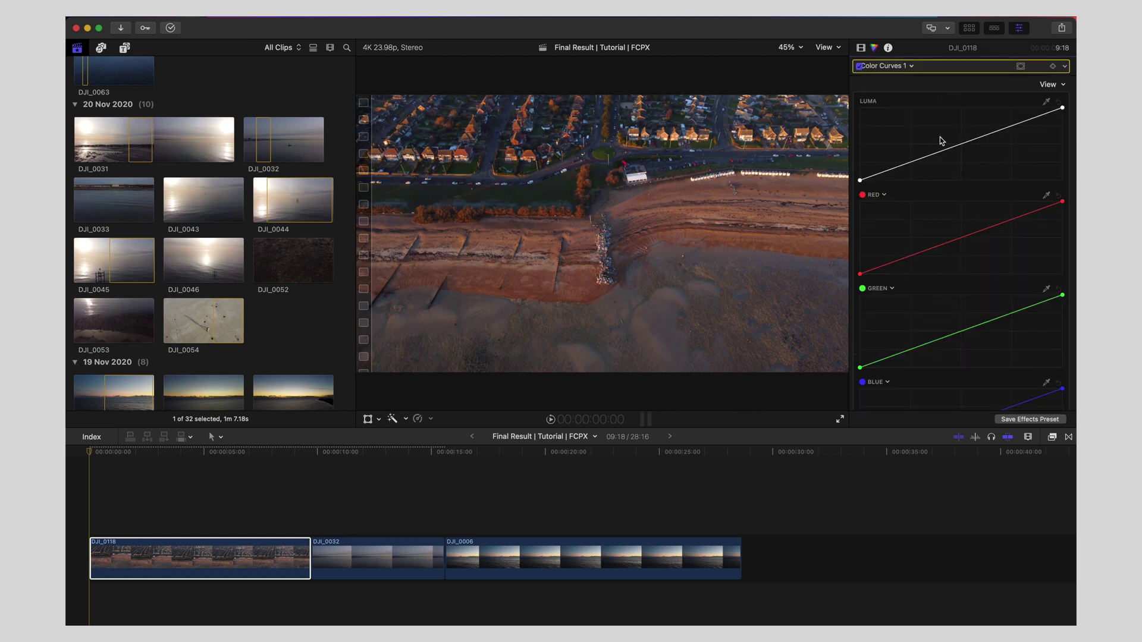
click(886, 173)
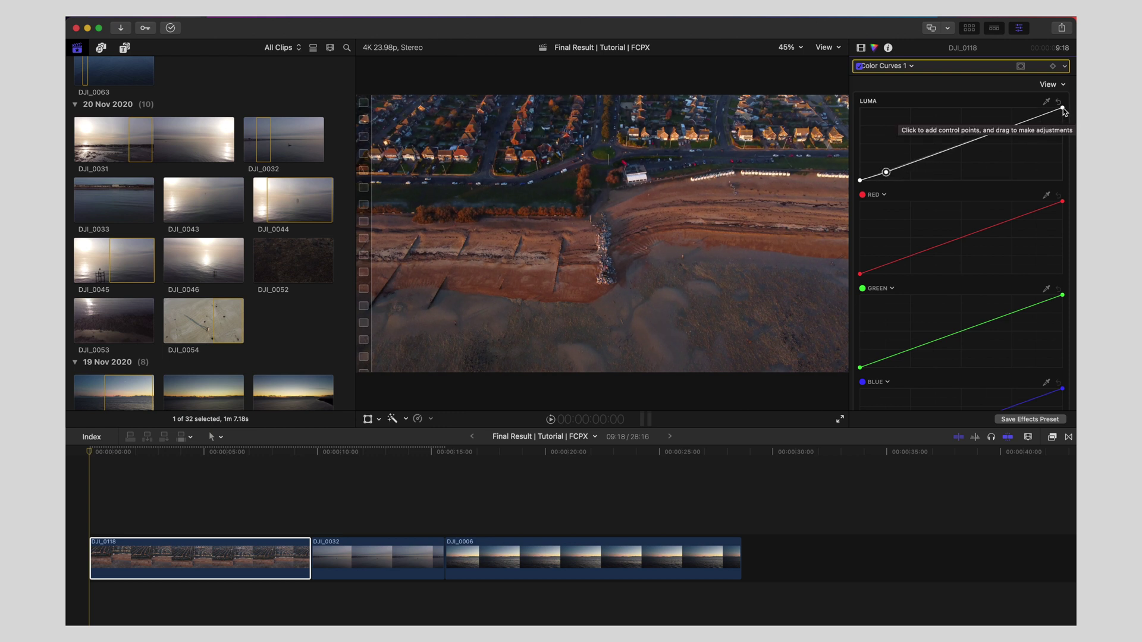
drag(1062, 109, 1063, 116)
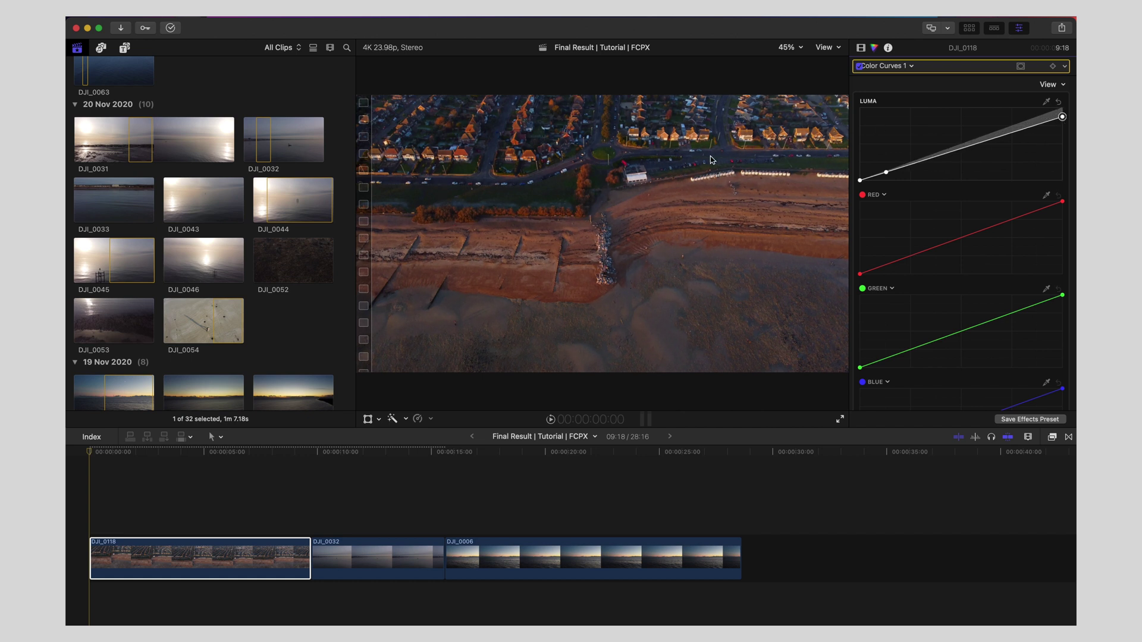
drag(1019, 132, 1013, 135)
click(965, 147)
drag(966, 150, 966, 148)
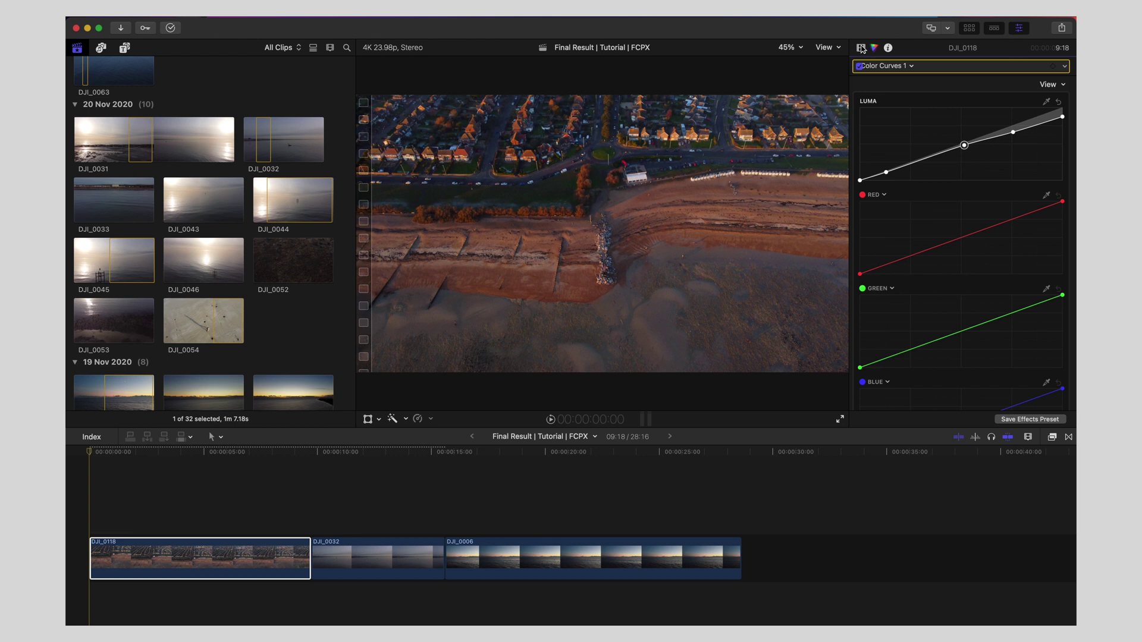
click(860, 67)
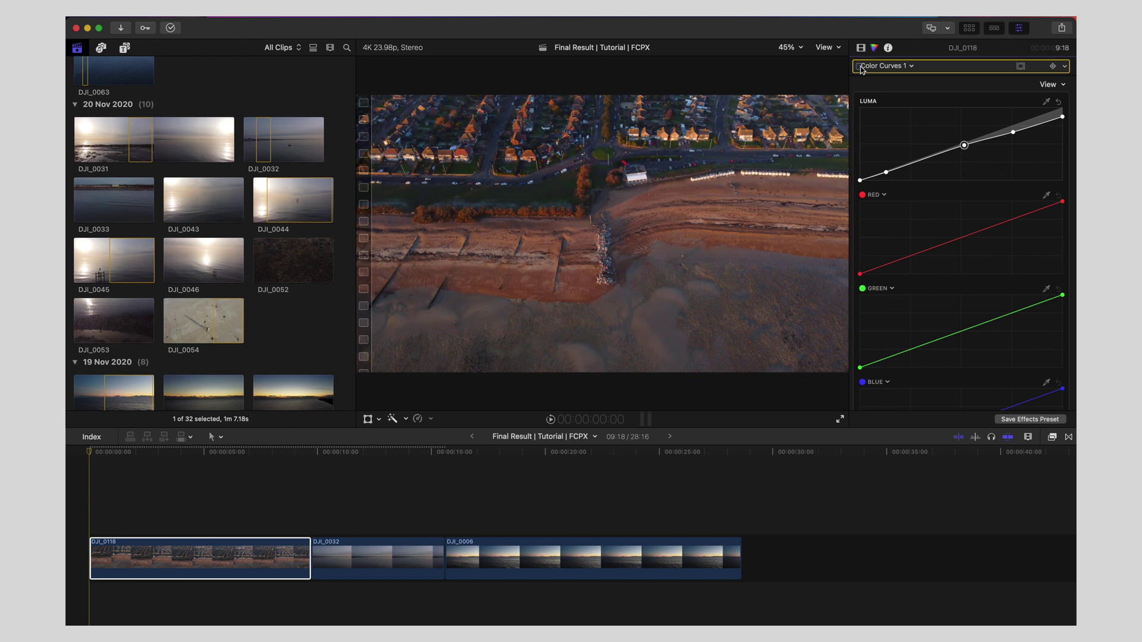
click(860, 67)
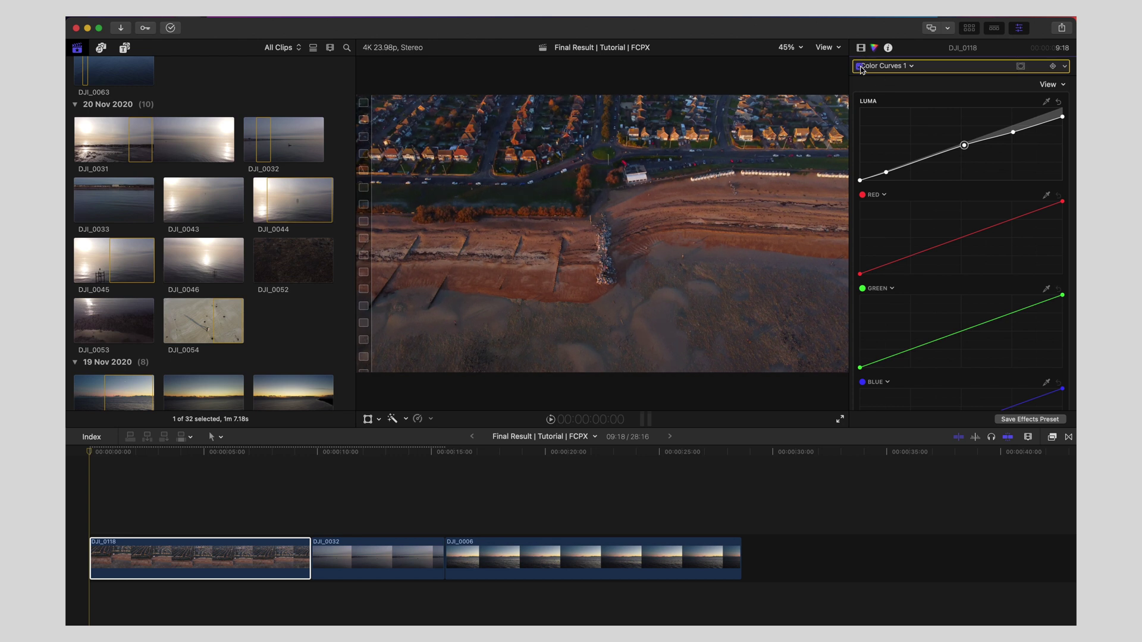
- Return to Color Wheels 1 and shift DJI_0118's midtones toward orange
click(903, 66)
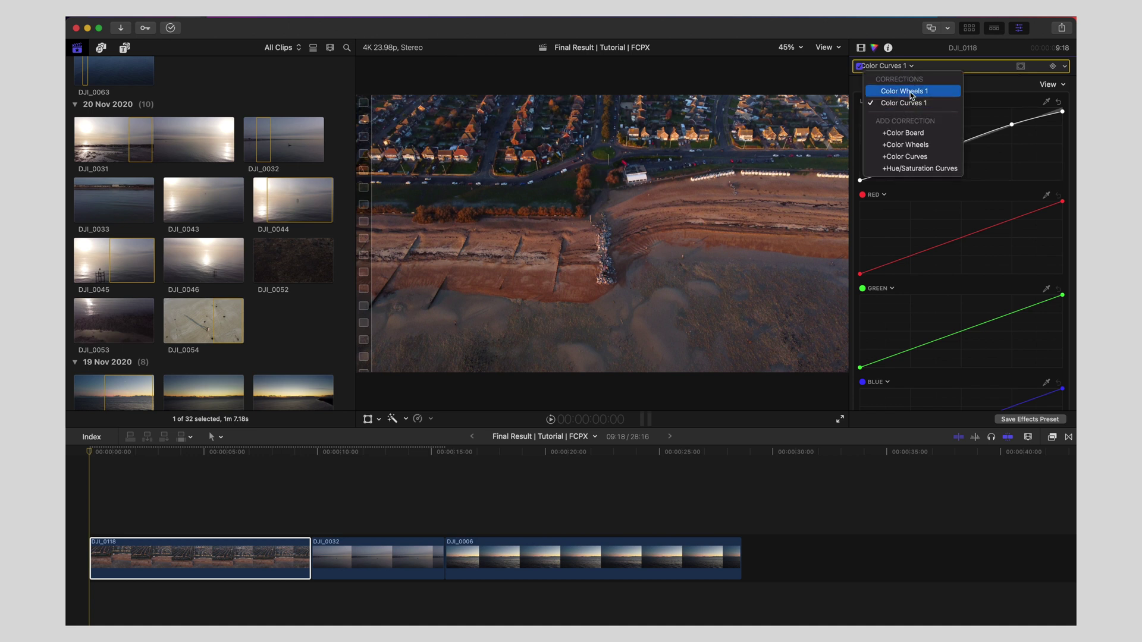
click(912, 92)
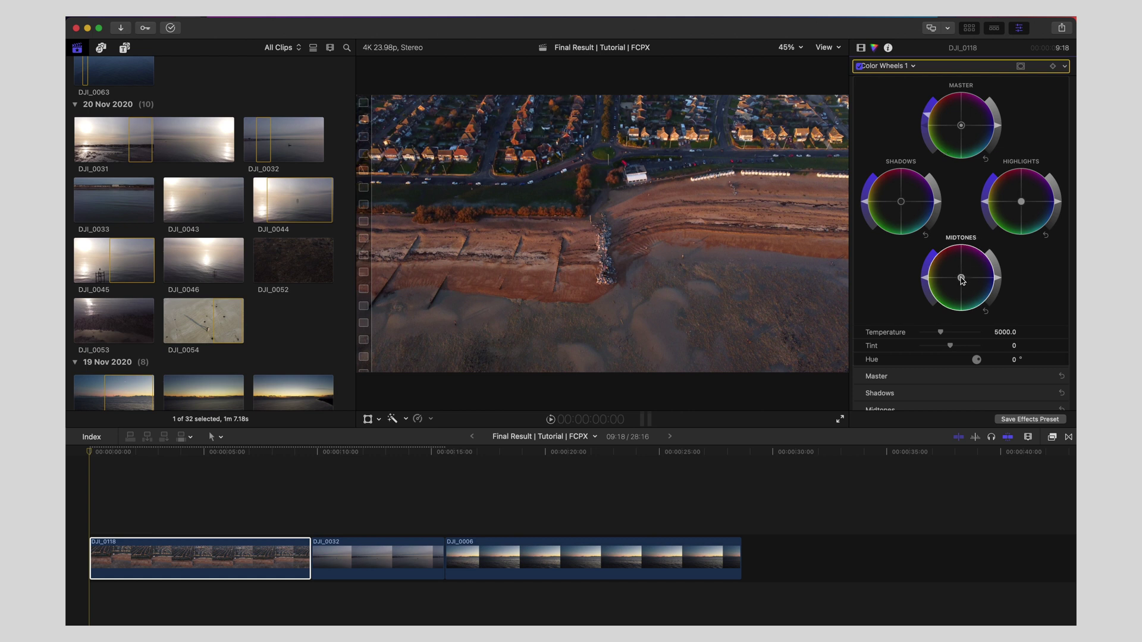
drag(964, 274, 957, 273)
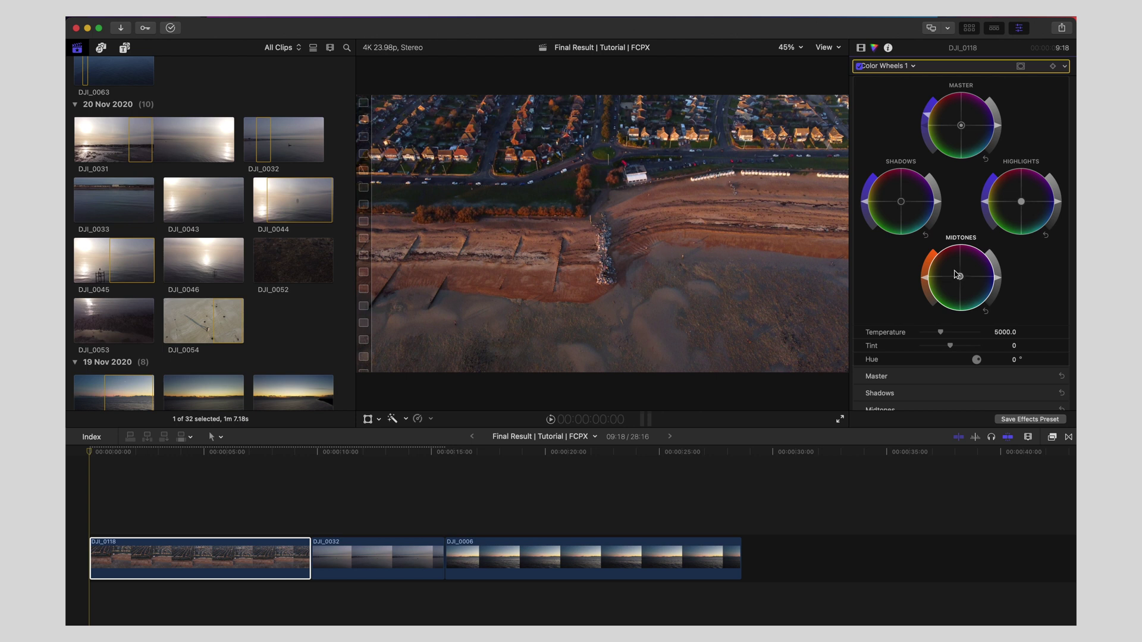
mouse_move(951, 266)
mouse_down()
mouse_move(937, 247)
mouse_move(947, 264)
mouse_up()
drag(959, 275, 954, 273)
- Push DJI_0118's shadows toward blue and play the graded timeline from the start
drag(902, 204, 903, 202)
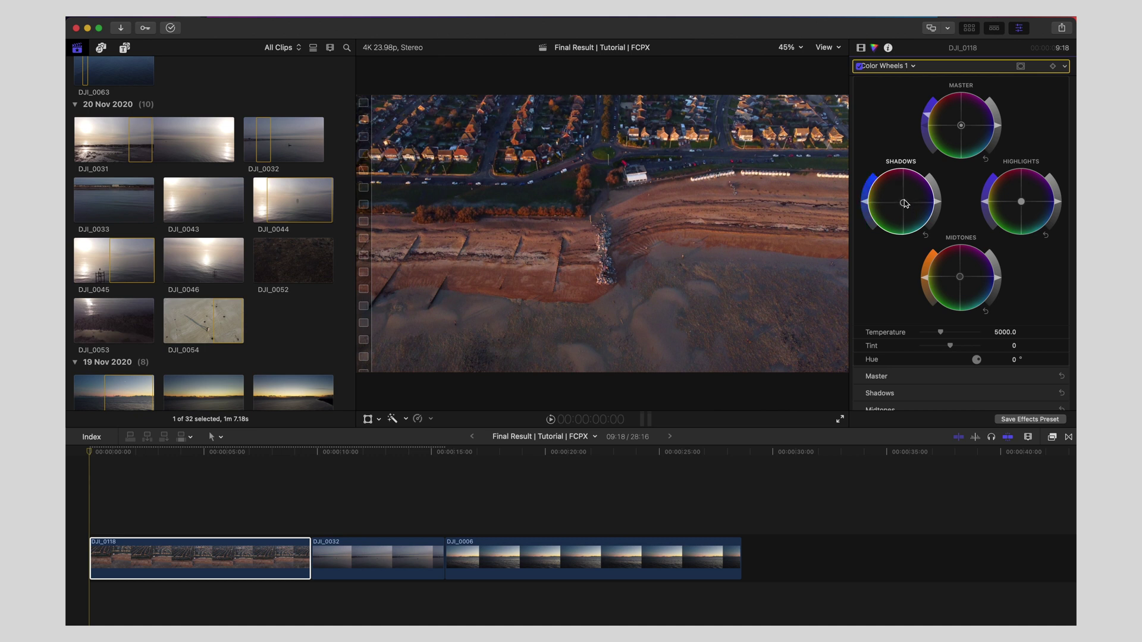
drag(904, 204, 915, 211)
click(88, 457)
key(space)
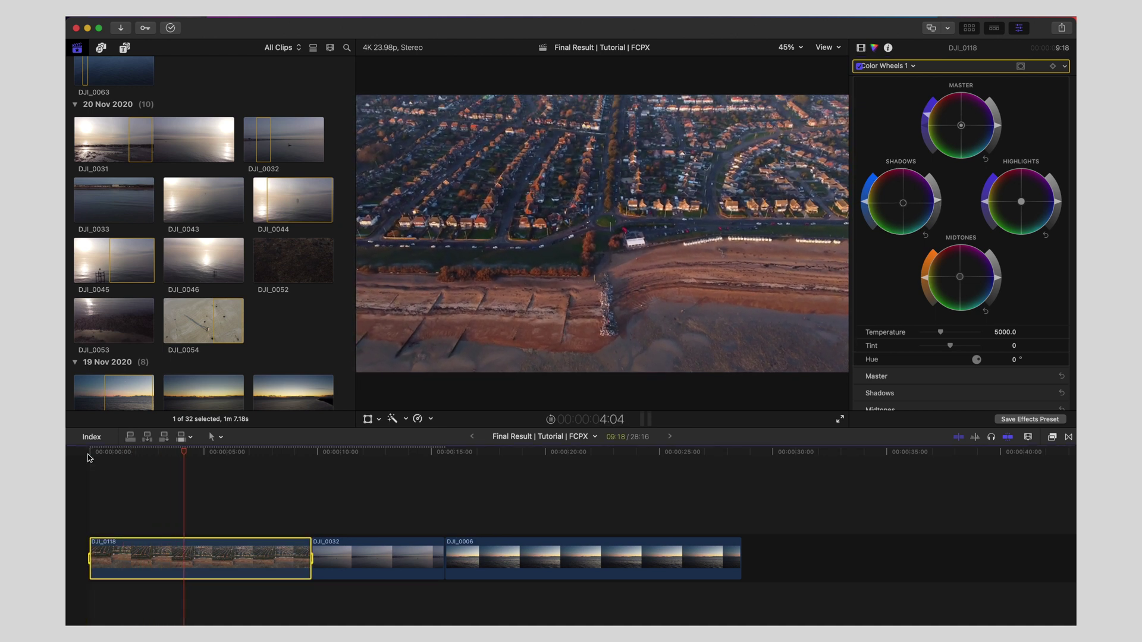
- Stop on DJI_0032 and raise its master saturation, creating a Color Wheels correction
key(Down)
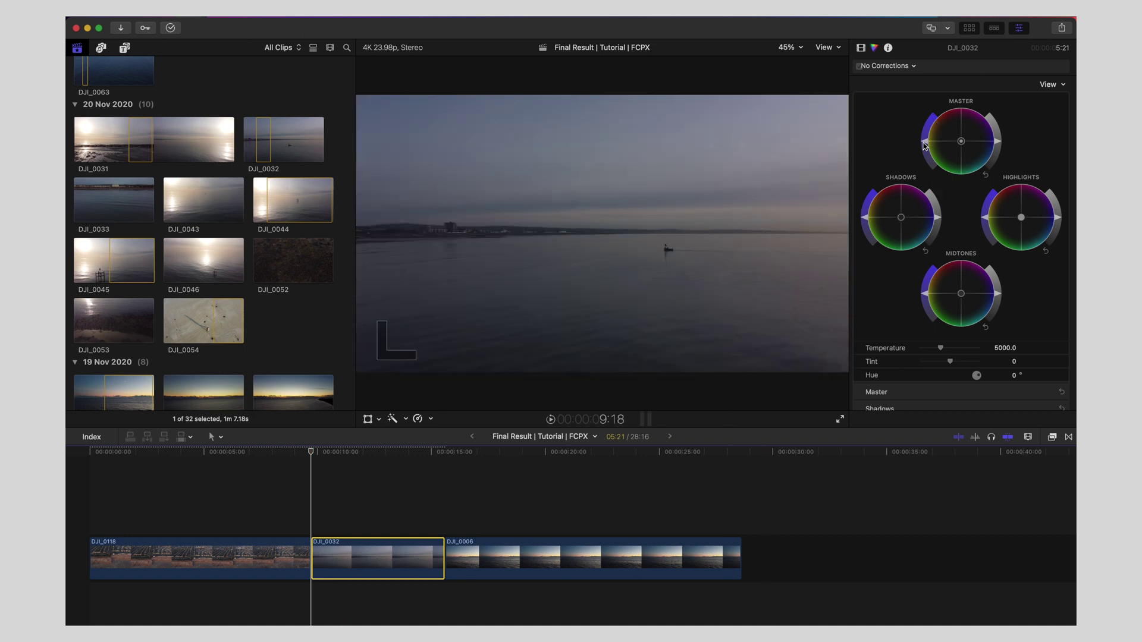
drag(924, 145, 929, 128)
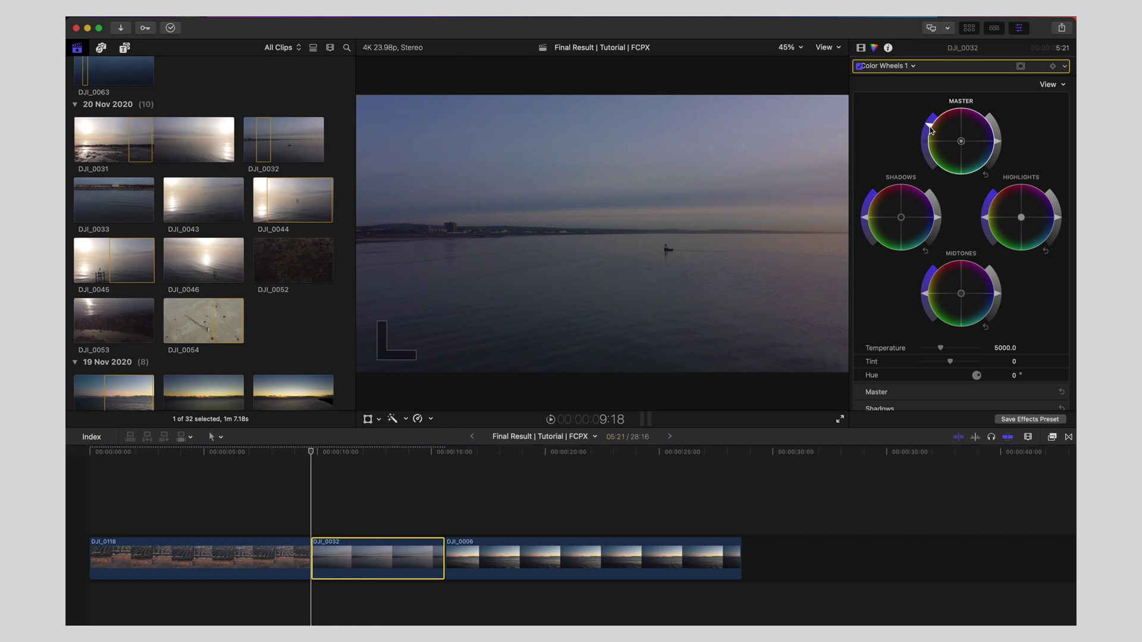
- Add a shape mask and form it into a full-width, feathered rounded band over the water
click(1022, 69)
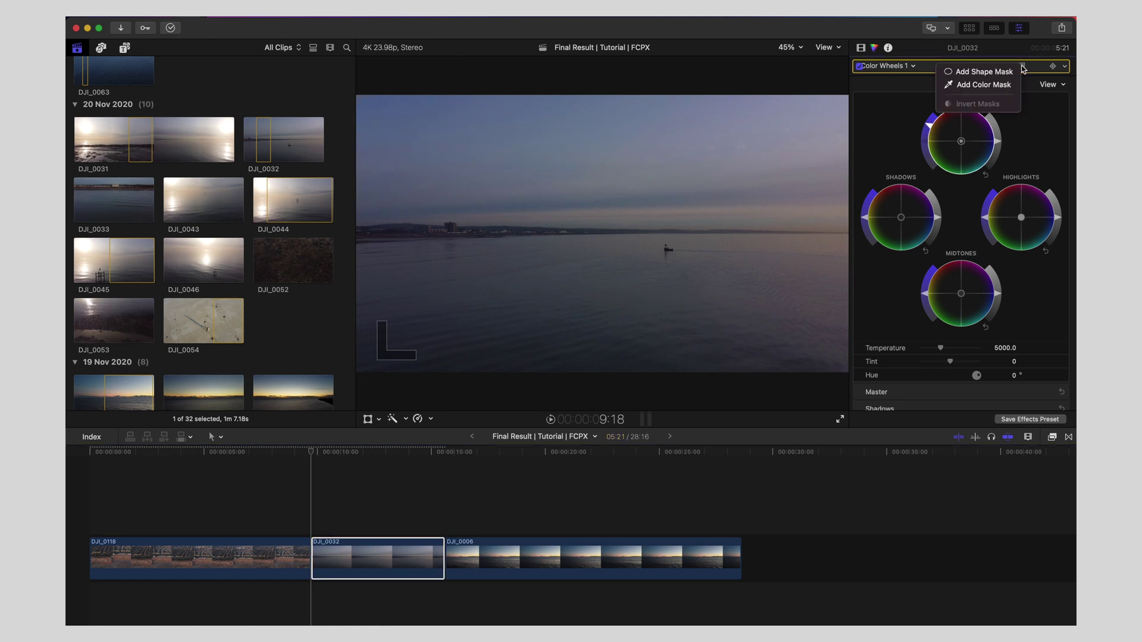
click(1003, 79)
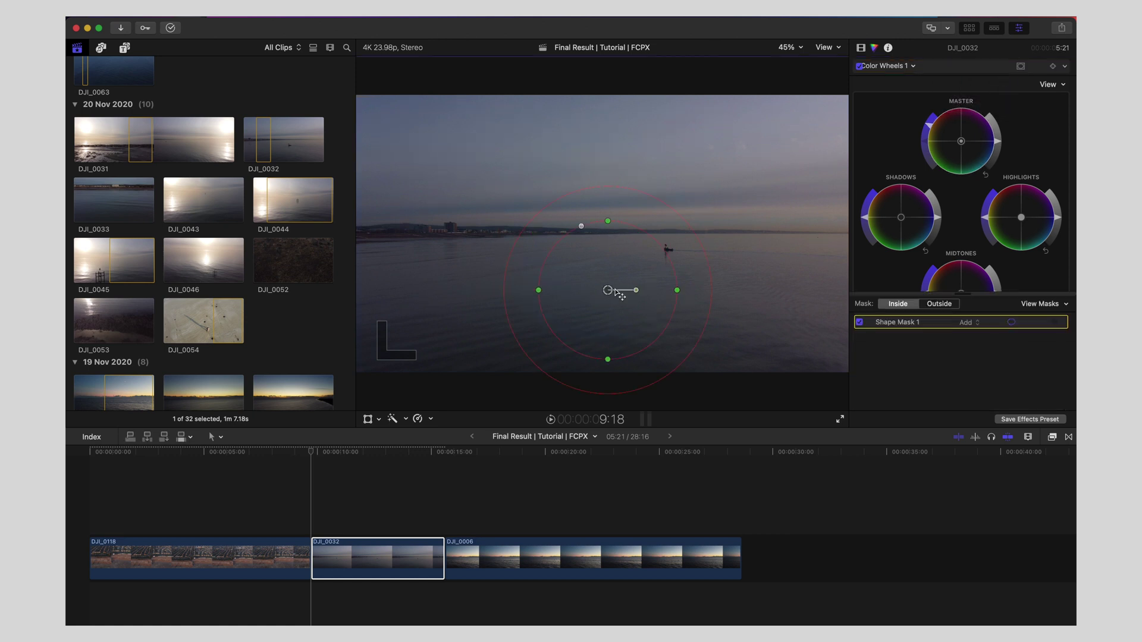
drag(708, 297, 836, 311)
drag(521, 226, 418, 232)
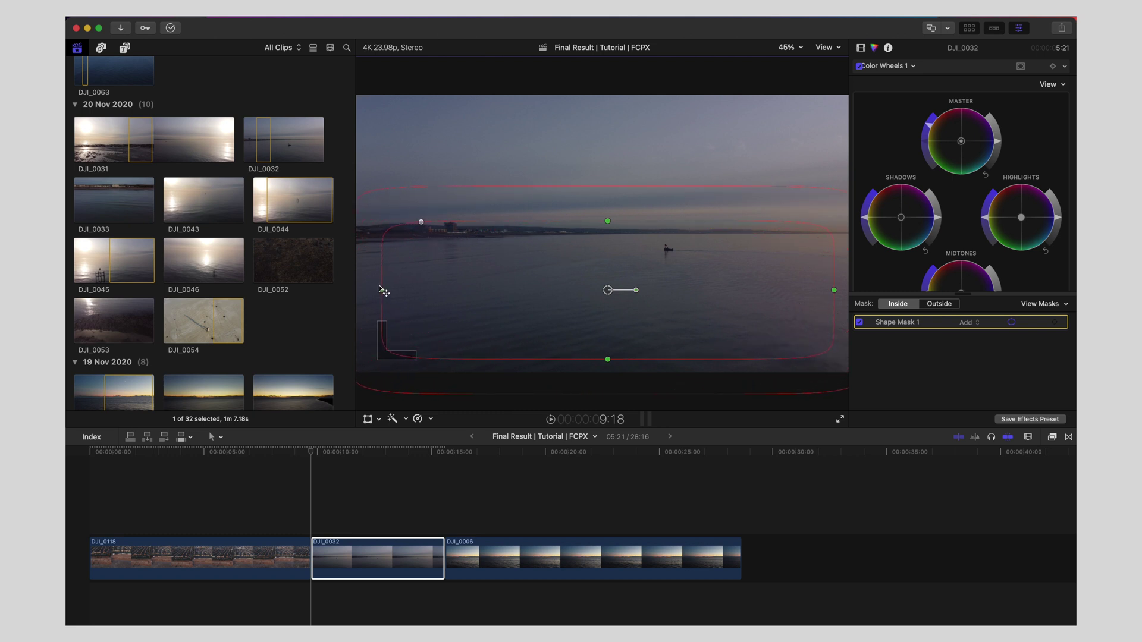
drag(382, 291, 353, 293)
drag(608, 292, 607, 311)
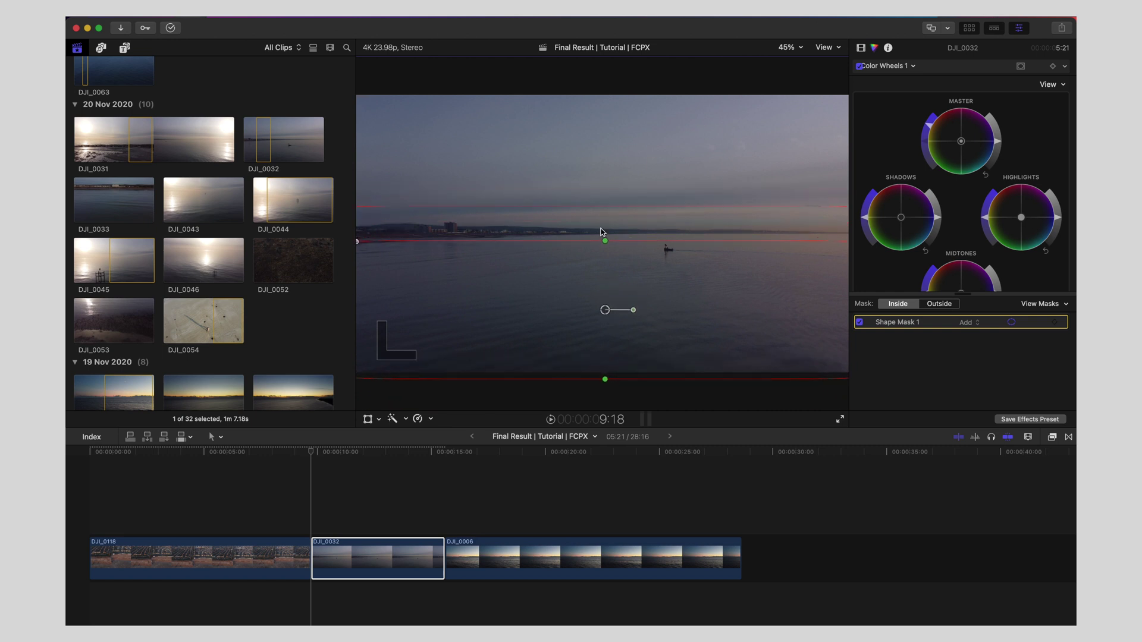
drag(604, 214, 606, 223)
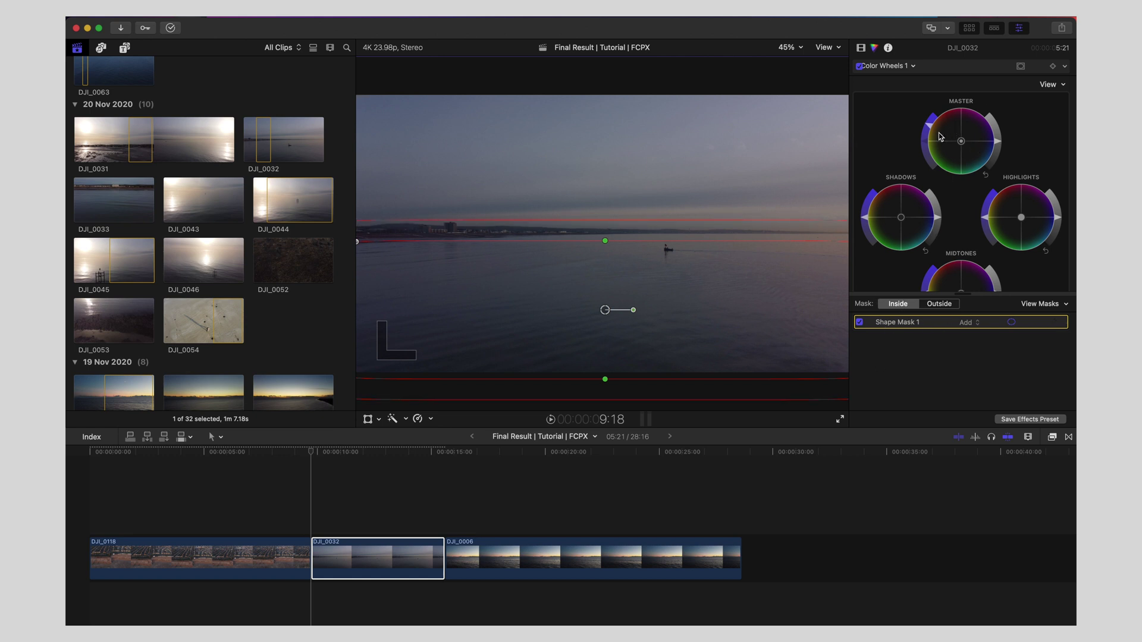
- Tint the masked water teal and shift the sky outside the mask toward red
drag(961, 142, 969, 157)
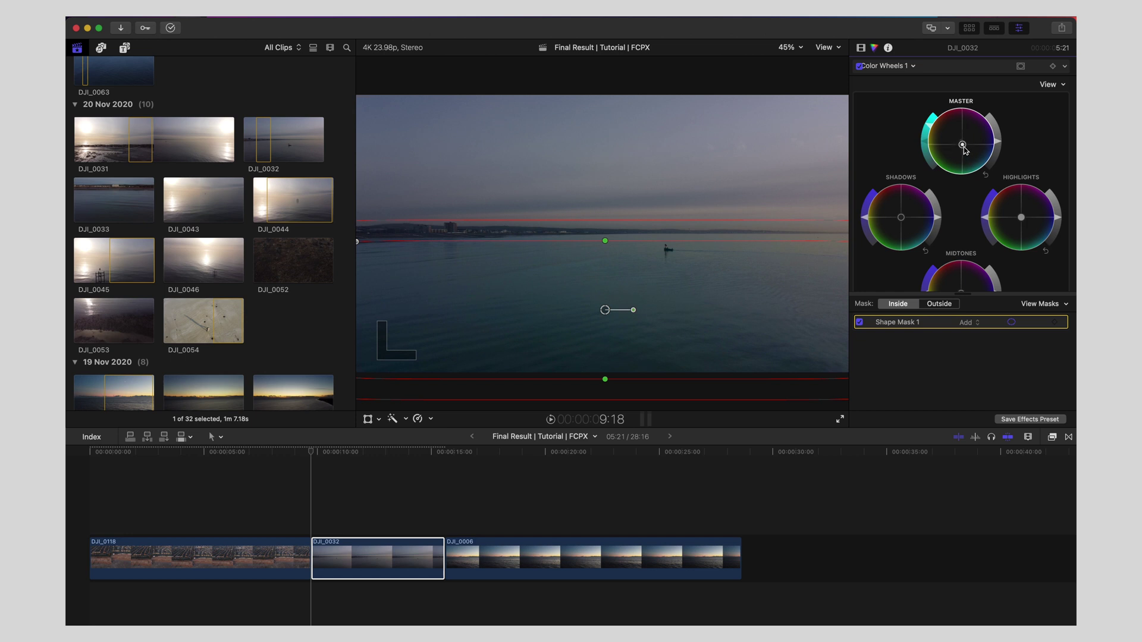
click(931, 305)
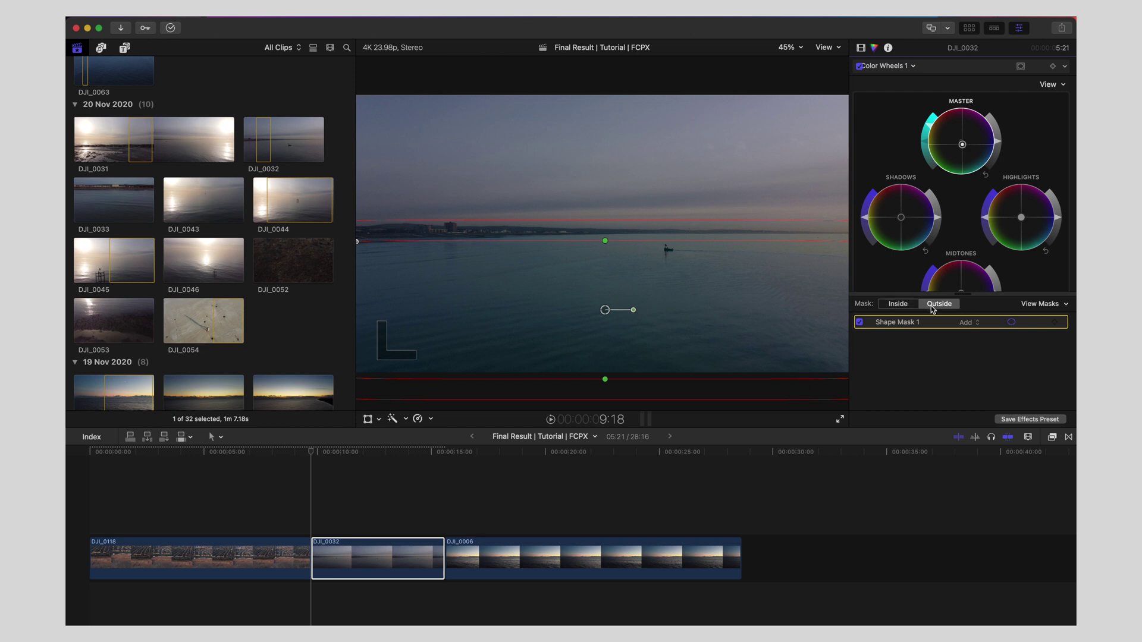
drag(962, 143, 951, 124)
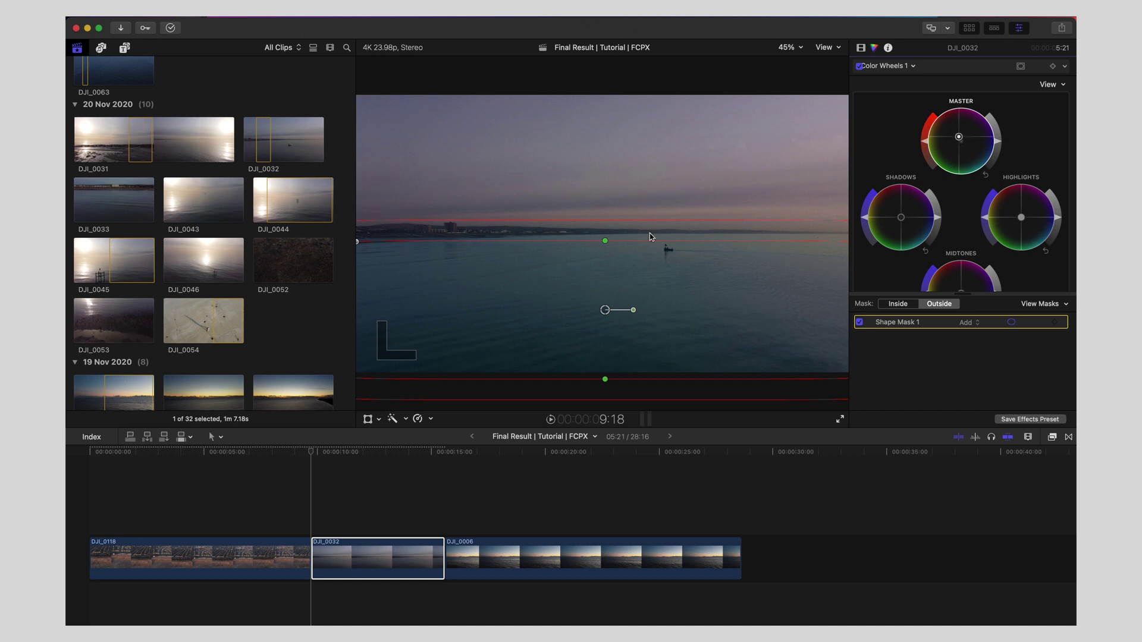
click(903, 67)
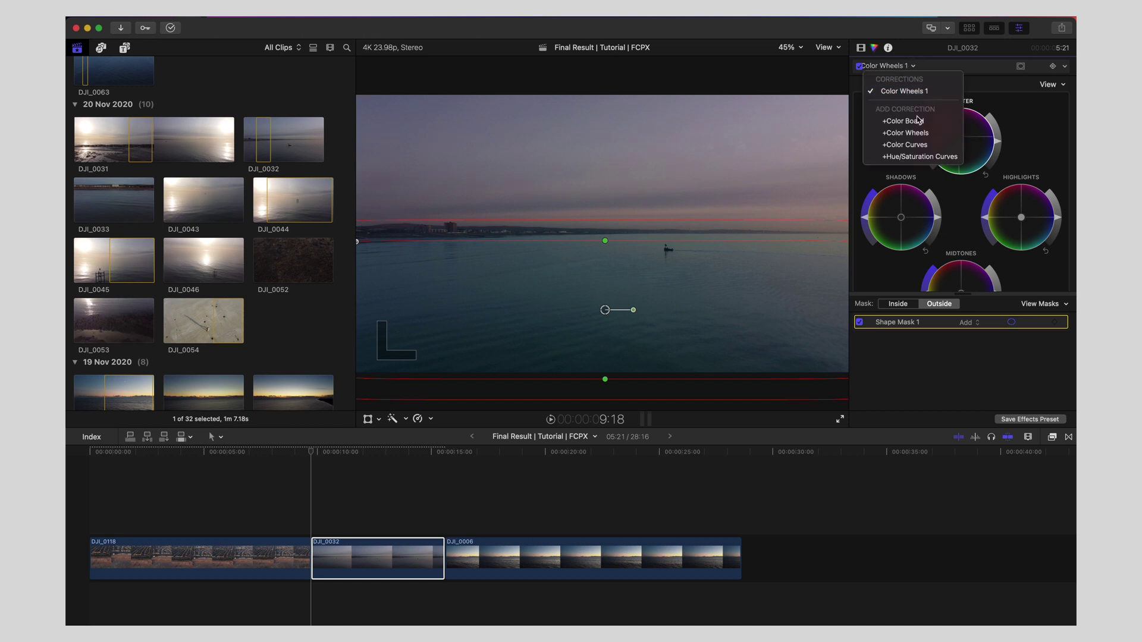
- Add Color Curves to DJI_0032, pull the luma white point left, add a shadow point, and compare
click(915, 145)
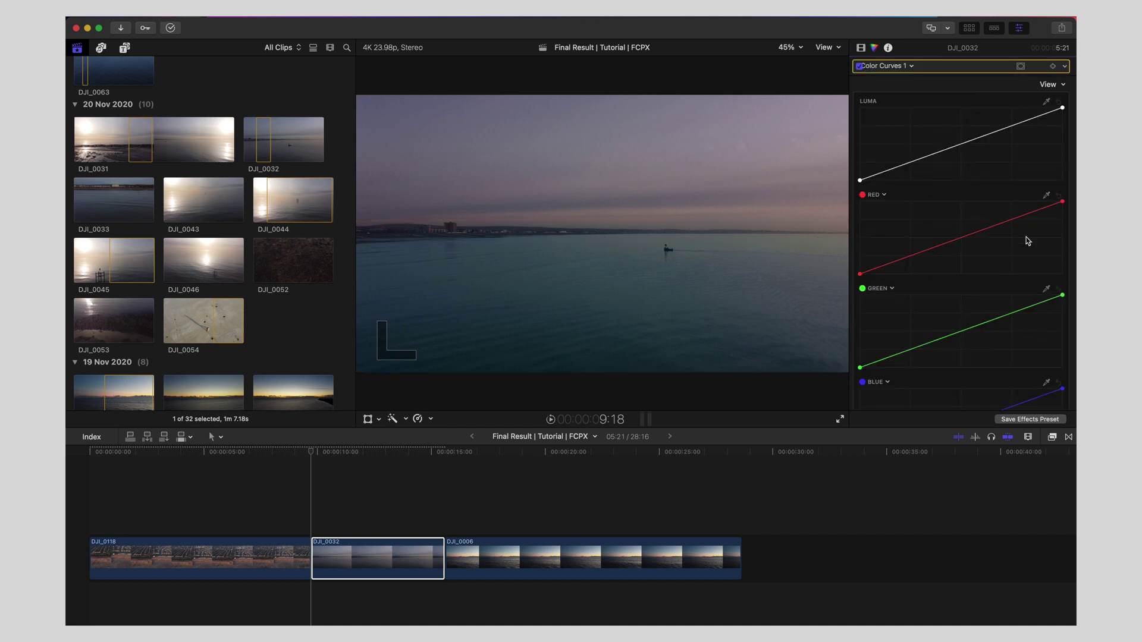
drag(1061, 113, 1033, 111)
click(872, 178)
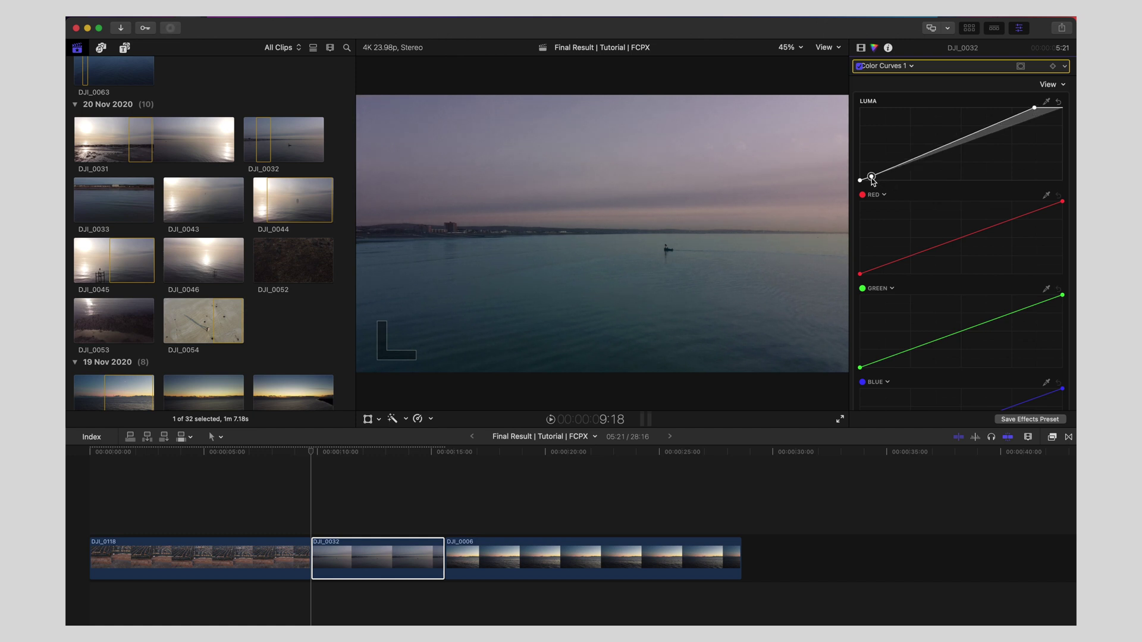
click(861, 66)
click(860, 67)
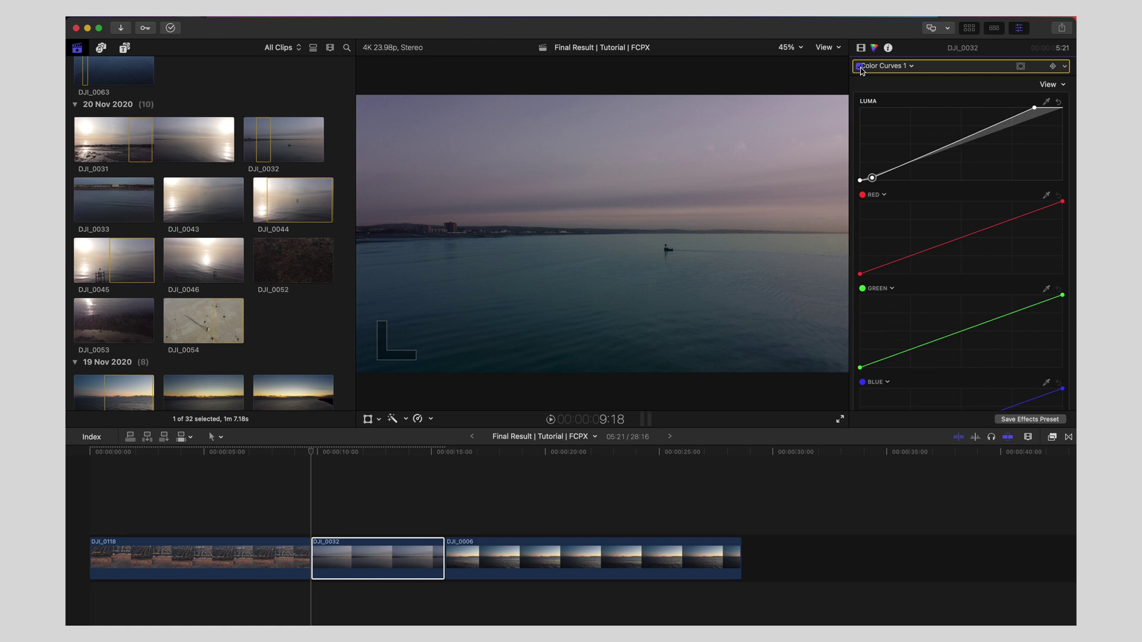
- In DJI_0032's Color Wheels 1, warm the highlights toward red and shift the midtones toward cyan
click(893, 66)
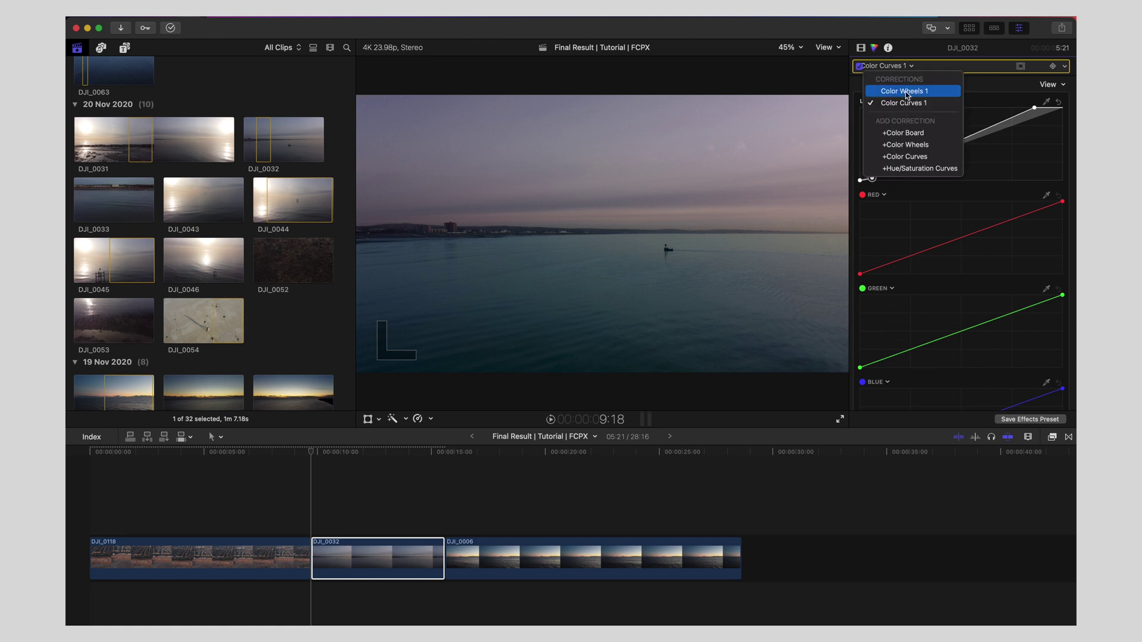
click(908, 94)
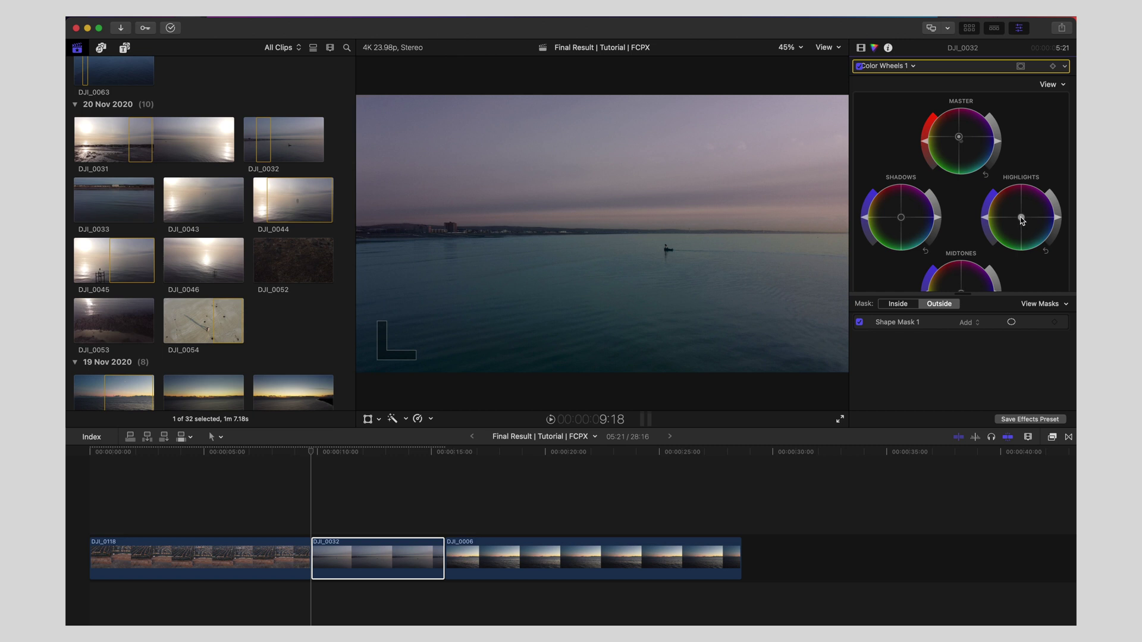
drag(1022, 221, 1004, 204)
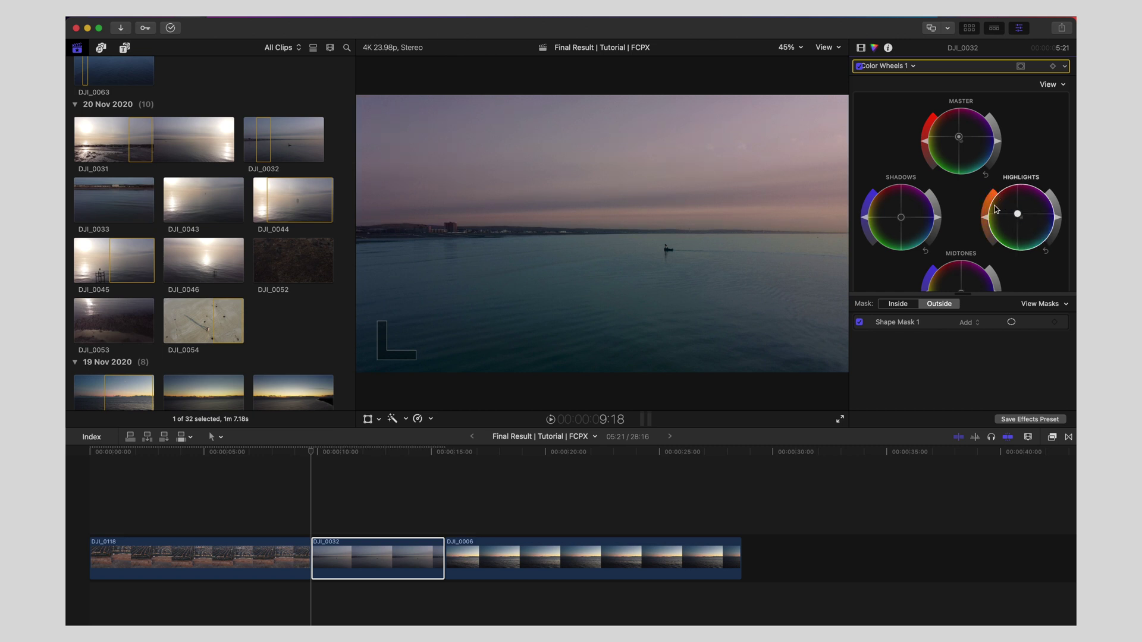
scroll(968, 235, down, 2)
drag(962, 247, 976, 263)
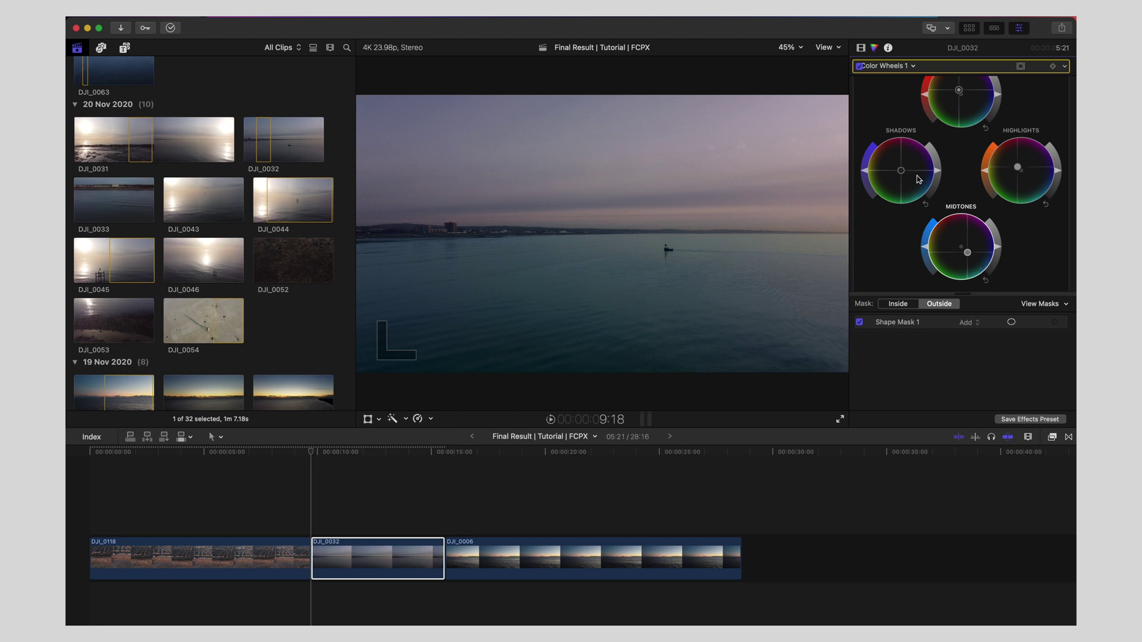
scroll(919, 179, up, 3)
click(861, 48)
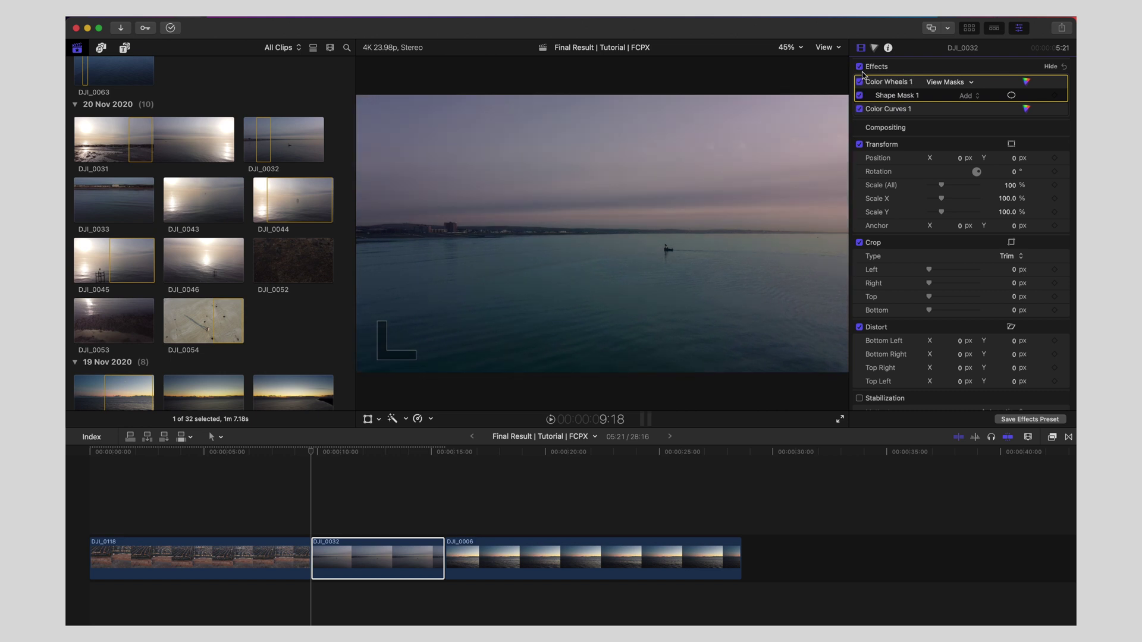
- Play back and replay the graded DJI_0032, then jump to the start of DJI_0006
click(311, 453)
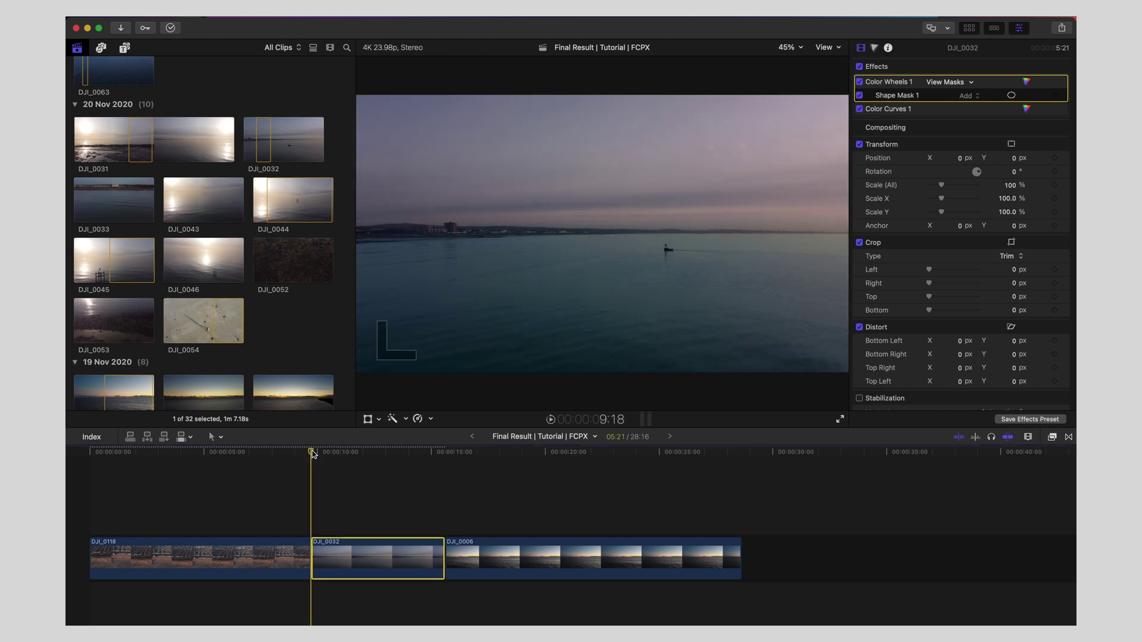
key(l)
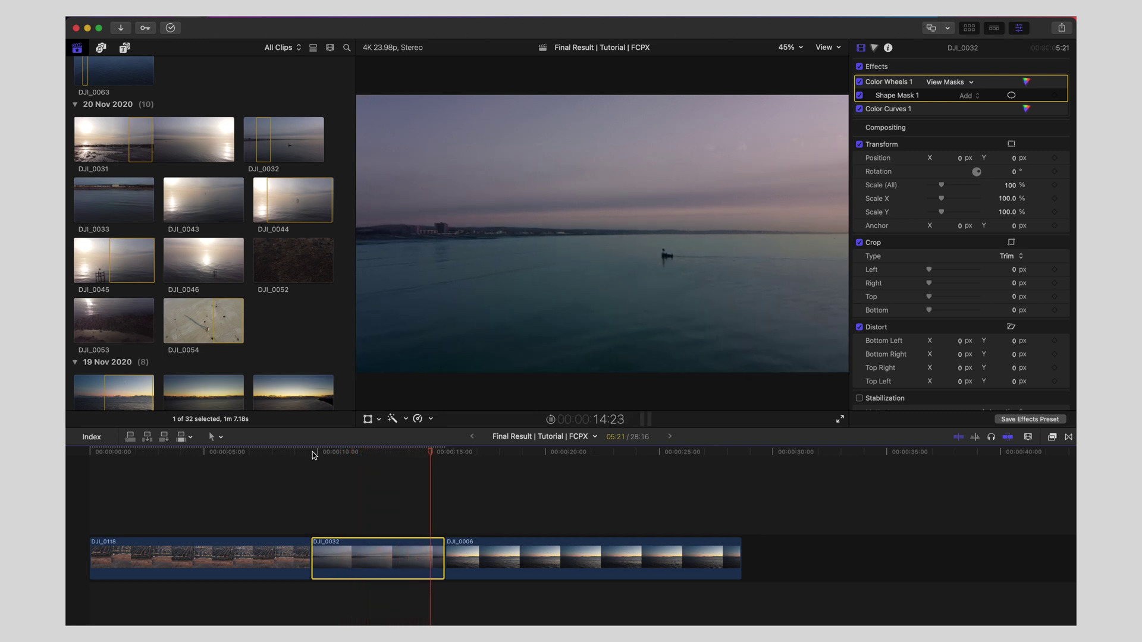
click(314, 452)
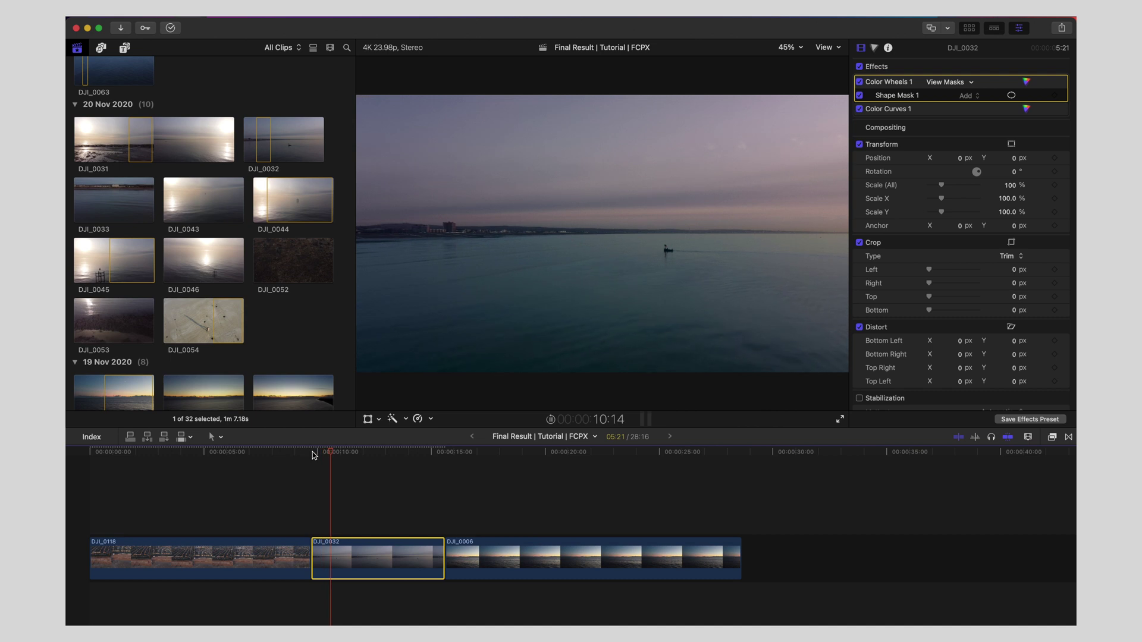
key(Down)
- Select DJI_0006, pause on a sunset frame at 21:17, and apply a Color Wheels correction
click(465, 558)
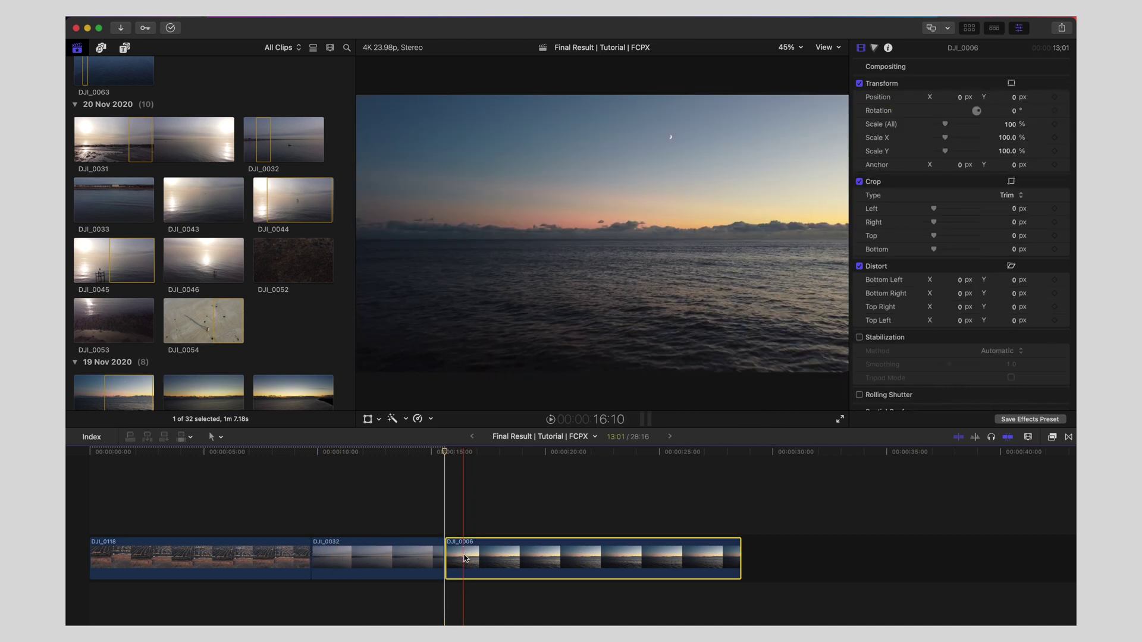
key(l)
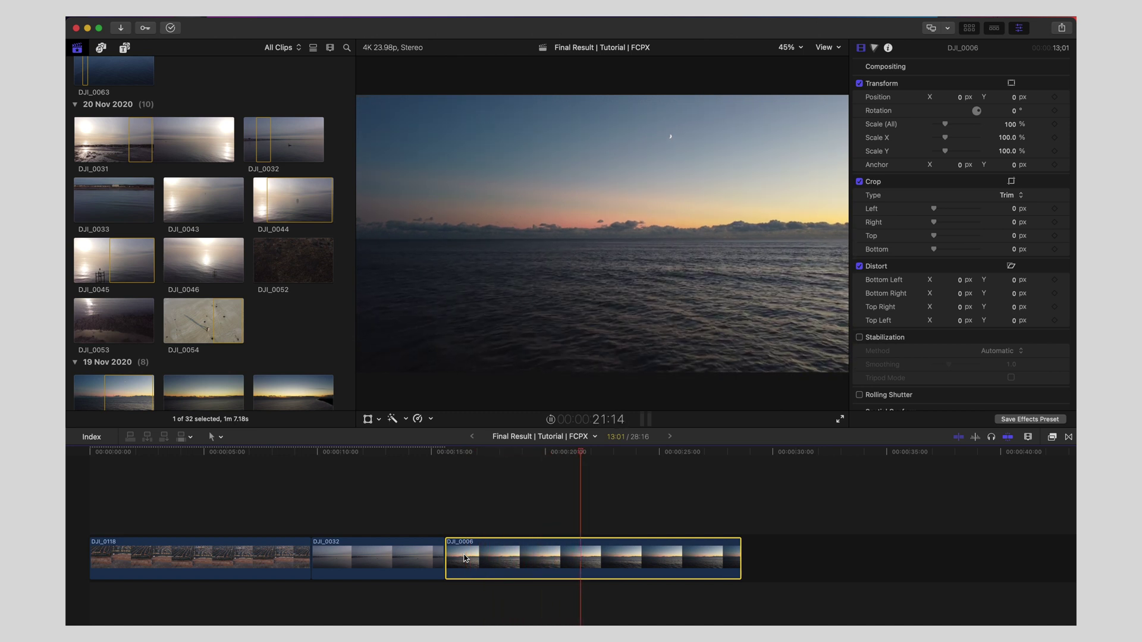
key(space)
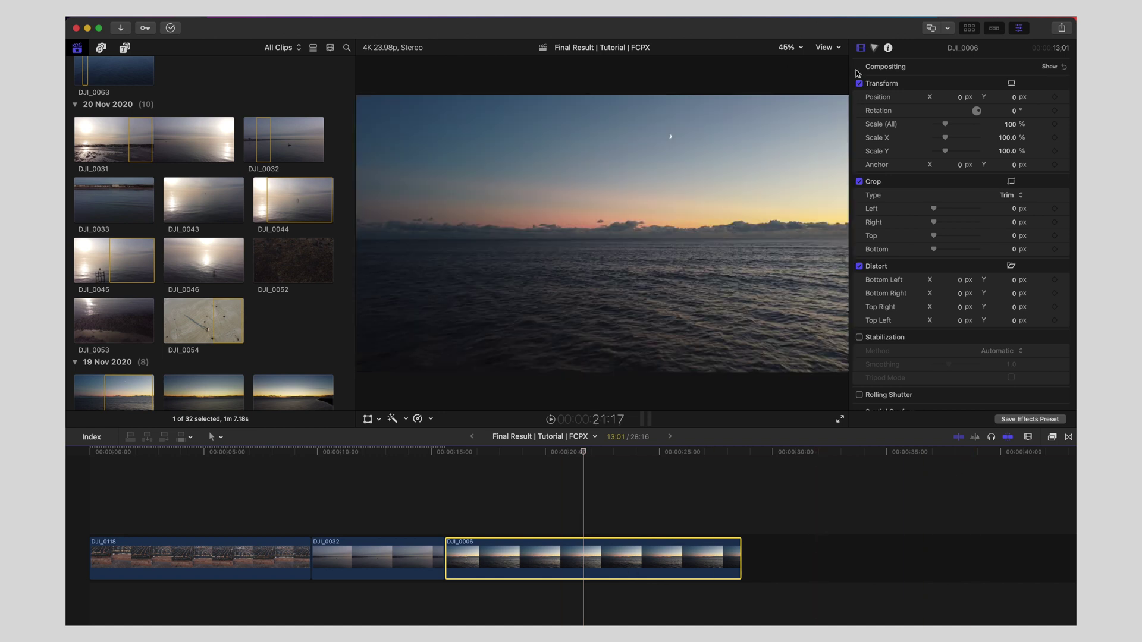
click(874, 48)
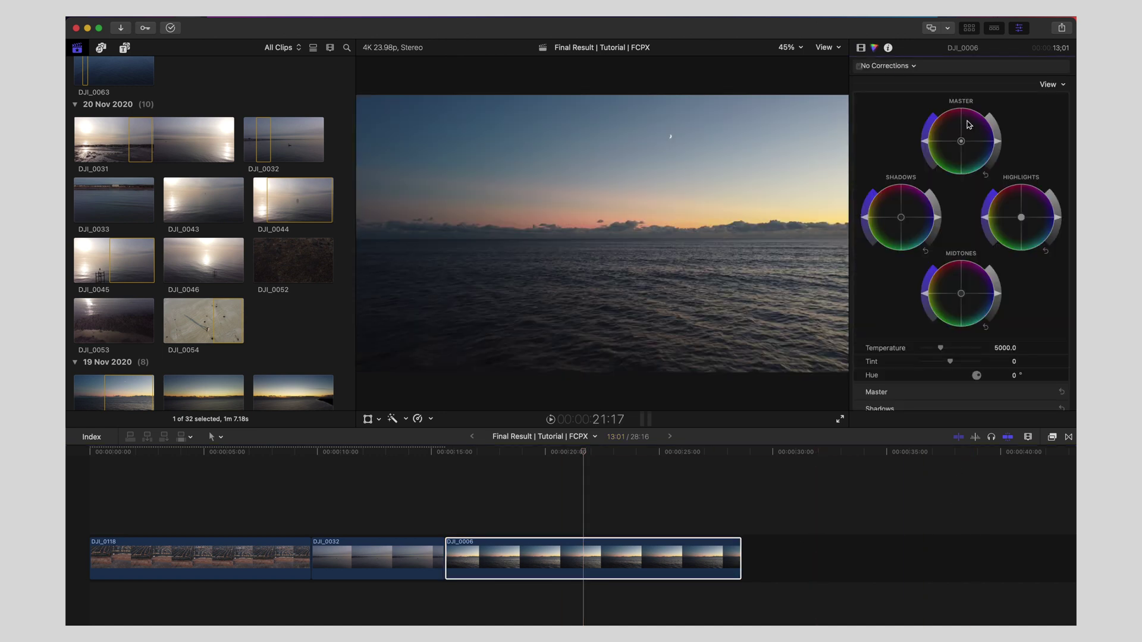
click(928, 143)
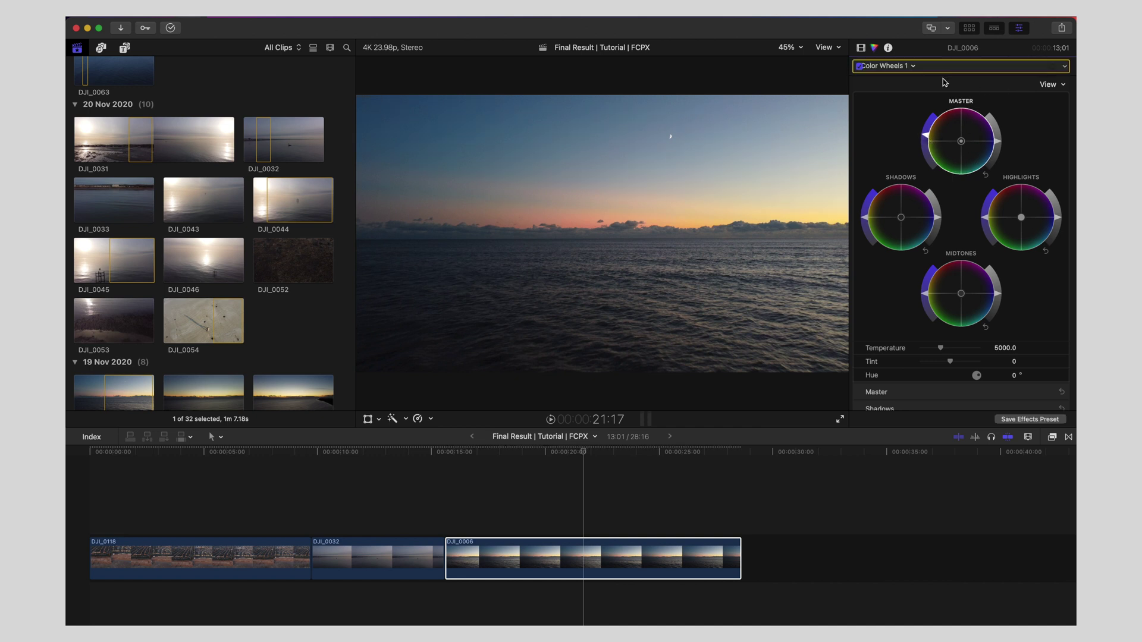
click(909, 67)
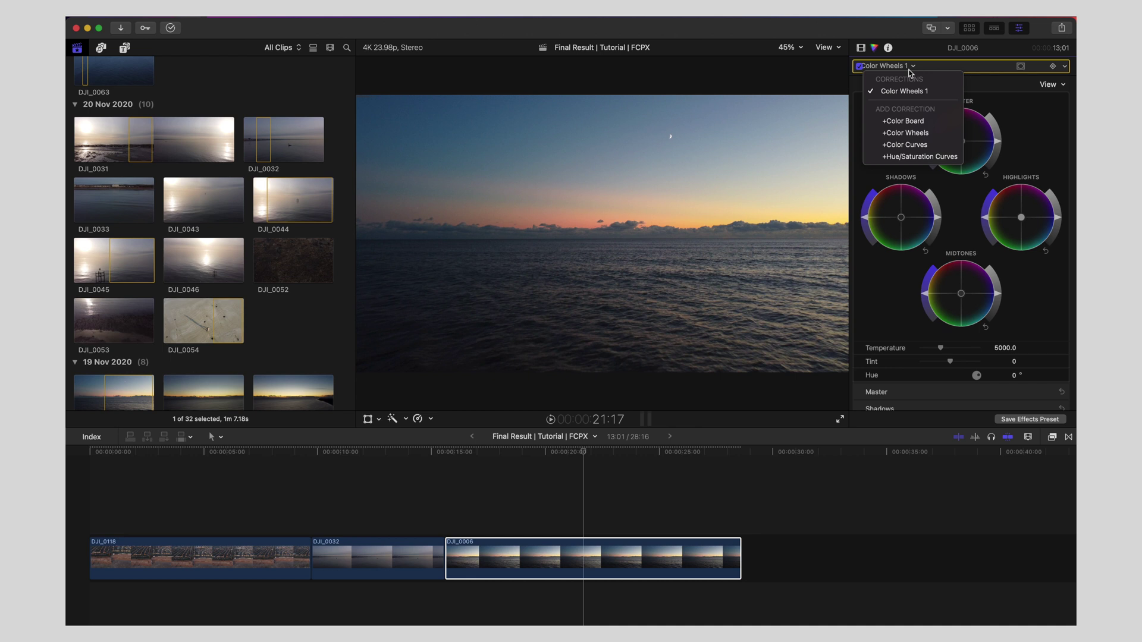
- Add Color Curves to DJI_0006, raising a midtone luma point and adjusting the top endpoint
click(916, 146)
drag(937, 158, 878, 176)
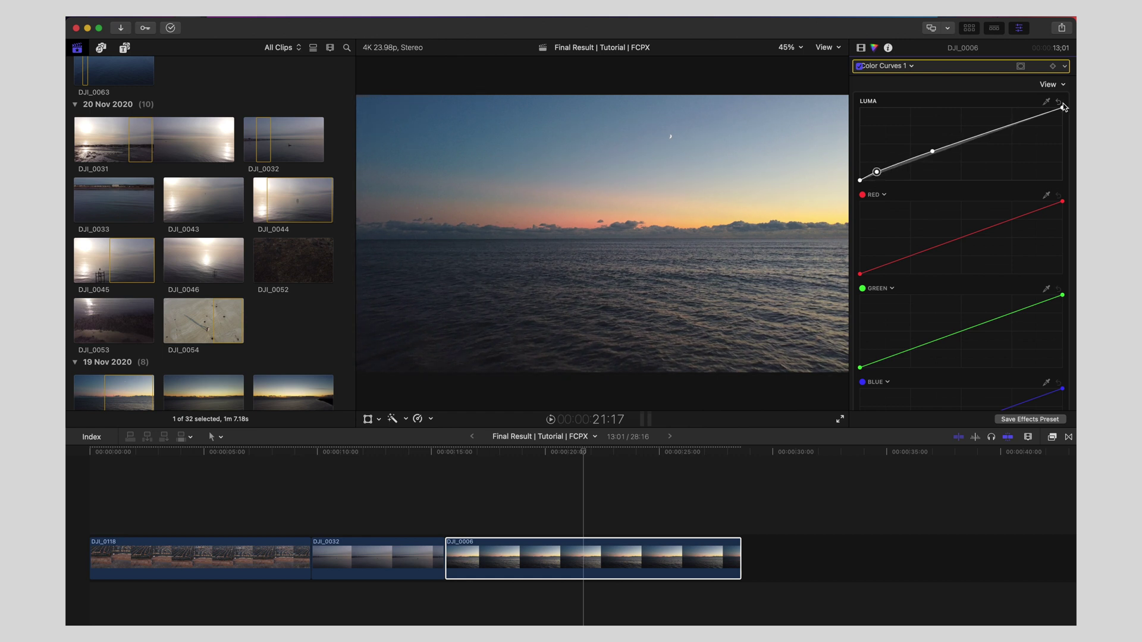
drag(1062, 107, 1012, 127)
click(901, 67)
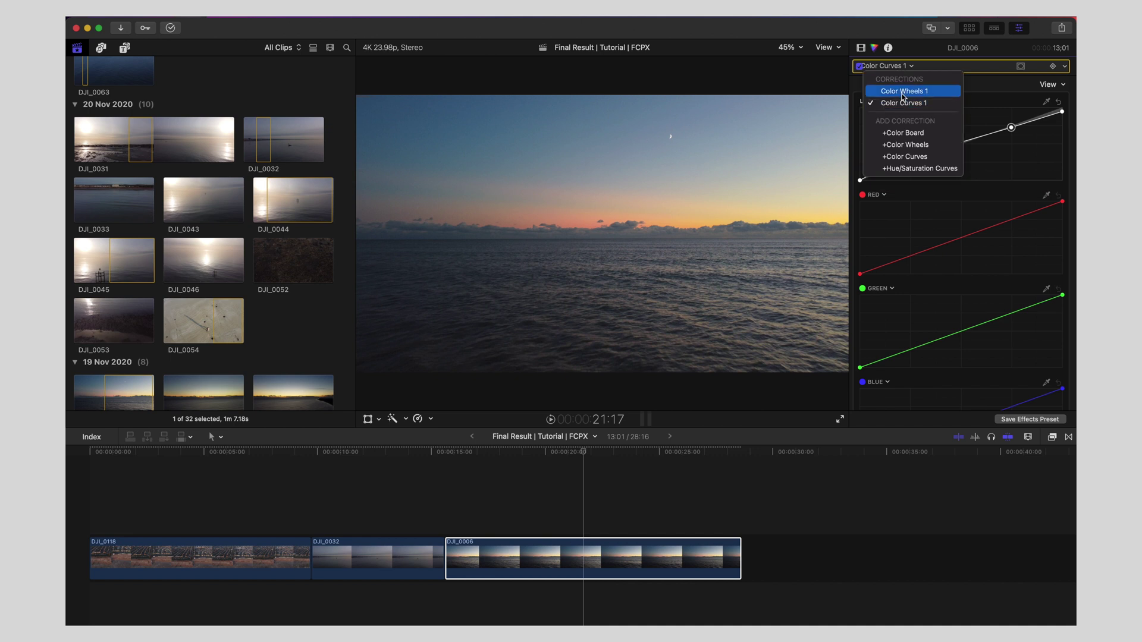
- Add a colour mask to DJI_0006's Color Wheels 1 correction
click(903, 92)
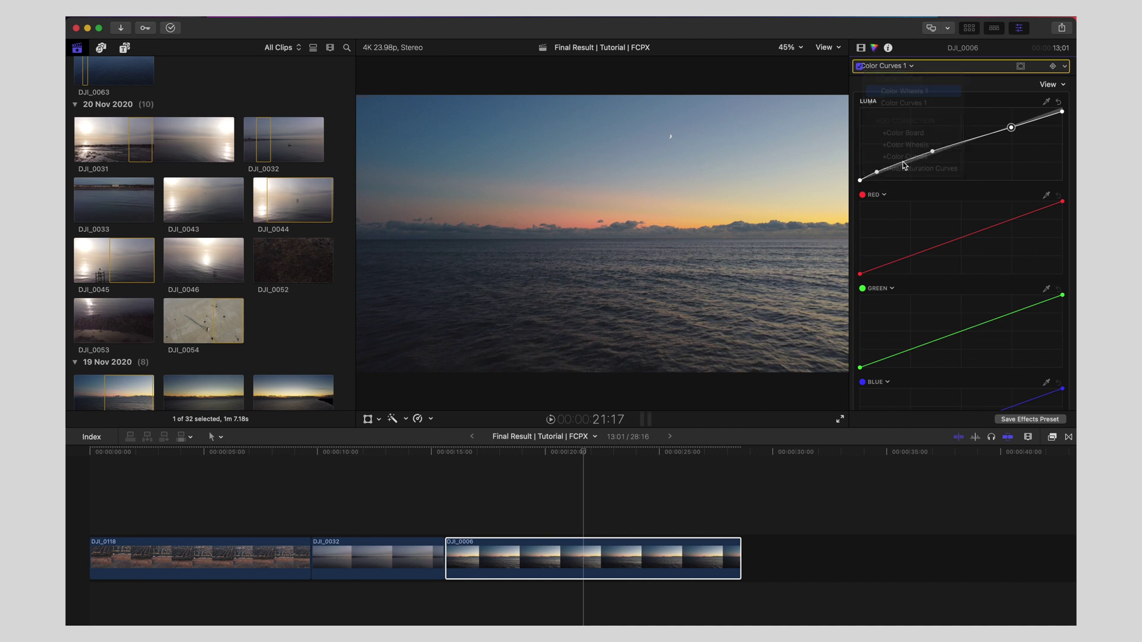
click(1021, 66)
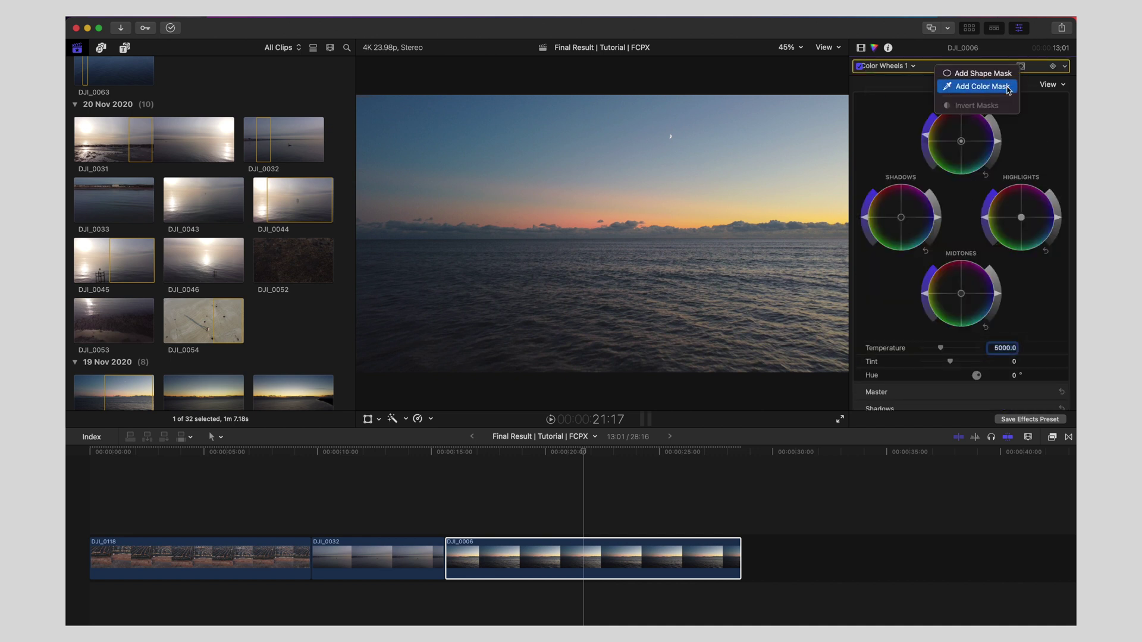
click(1006, 88)
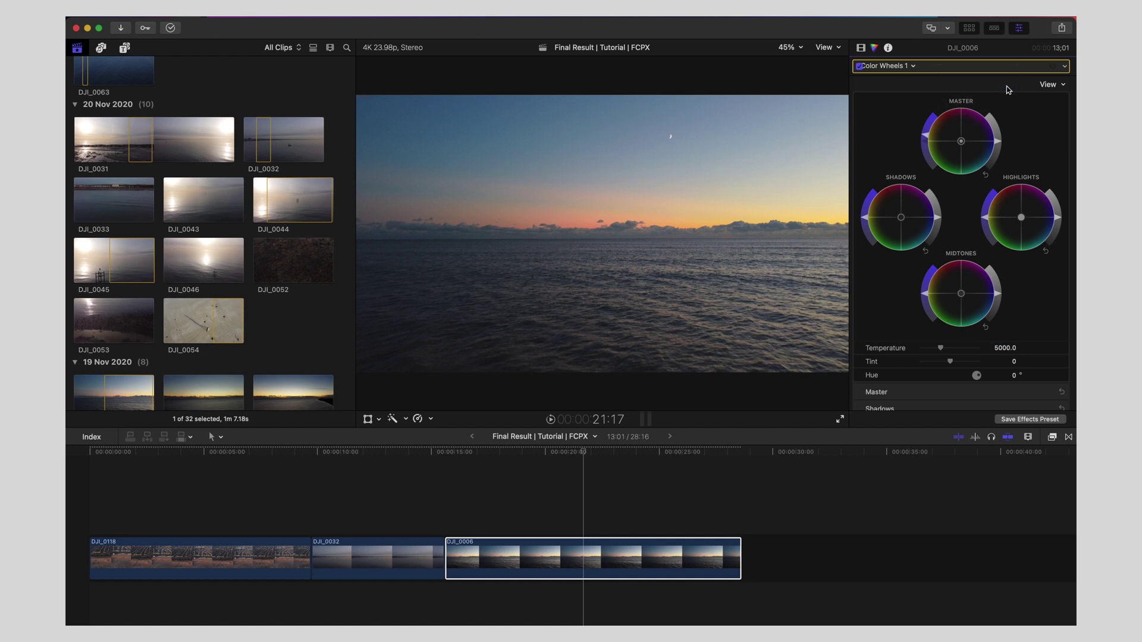
- Sample the orange sunset glow across the horizon to define the colour mask
click(683, 215)
drag(685, 218, 692, 220)
click(692, 219)
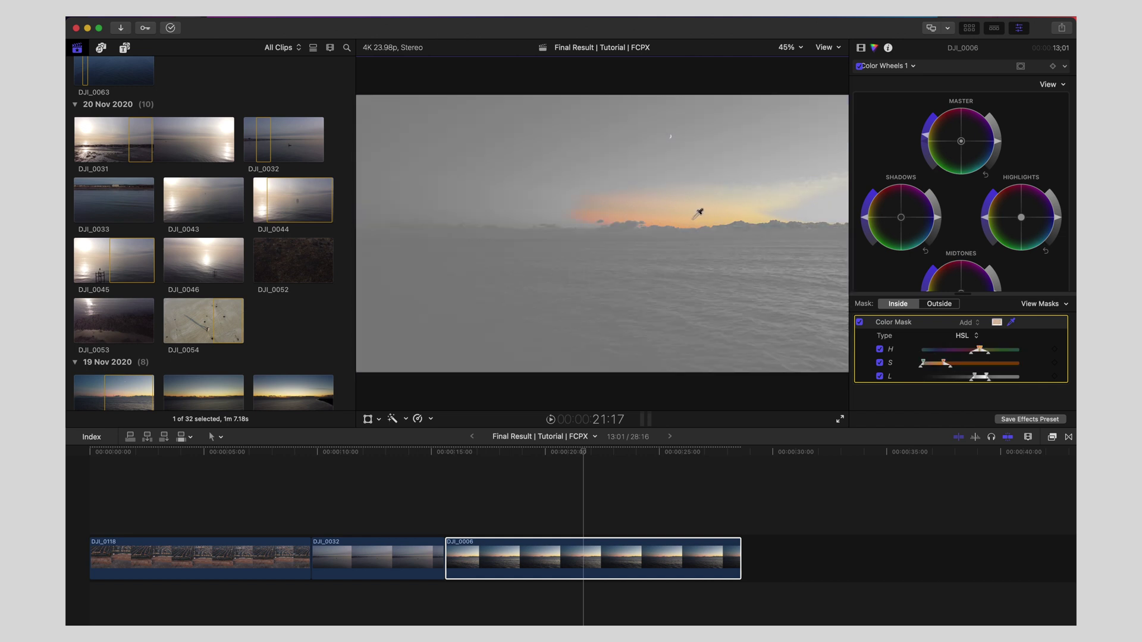
drag(700, 213, 700, 213)
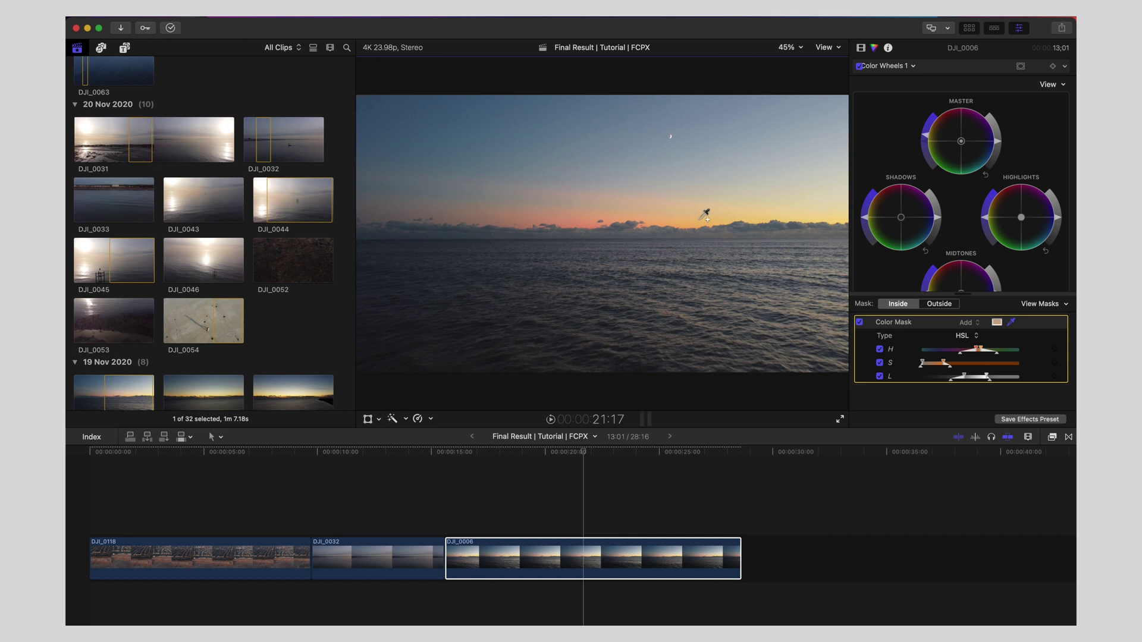
drag(784, 199, 836, 212)
- View the mask as a grey matte and tighten its saturation range to the sunset band
click(1039, 306)
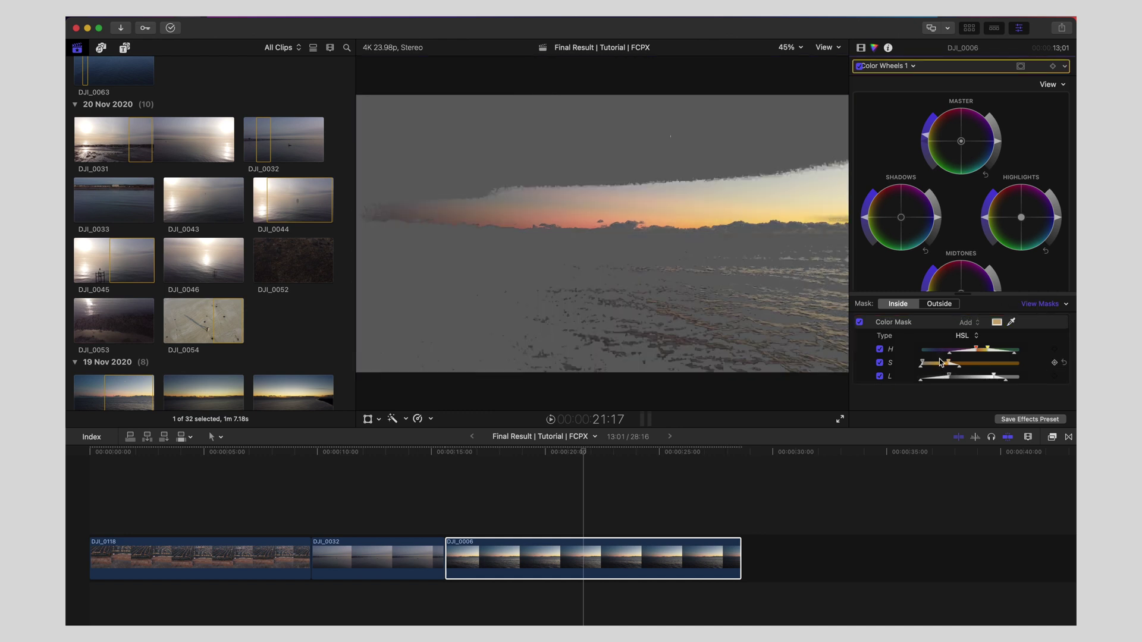
drag(938, 365, 947, 368)
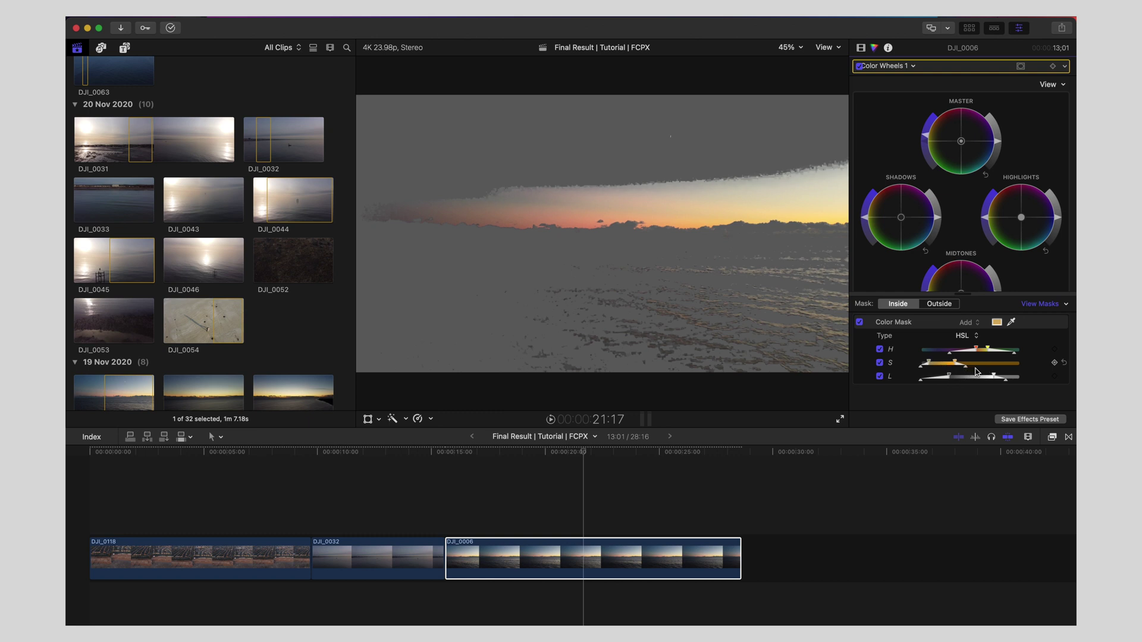
- Refine the mask ranges and boost saturation and midtones inside the sunset mask
drag(968, 371, 981, 365)
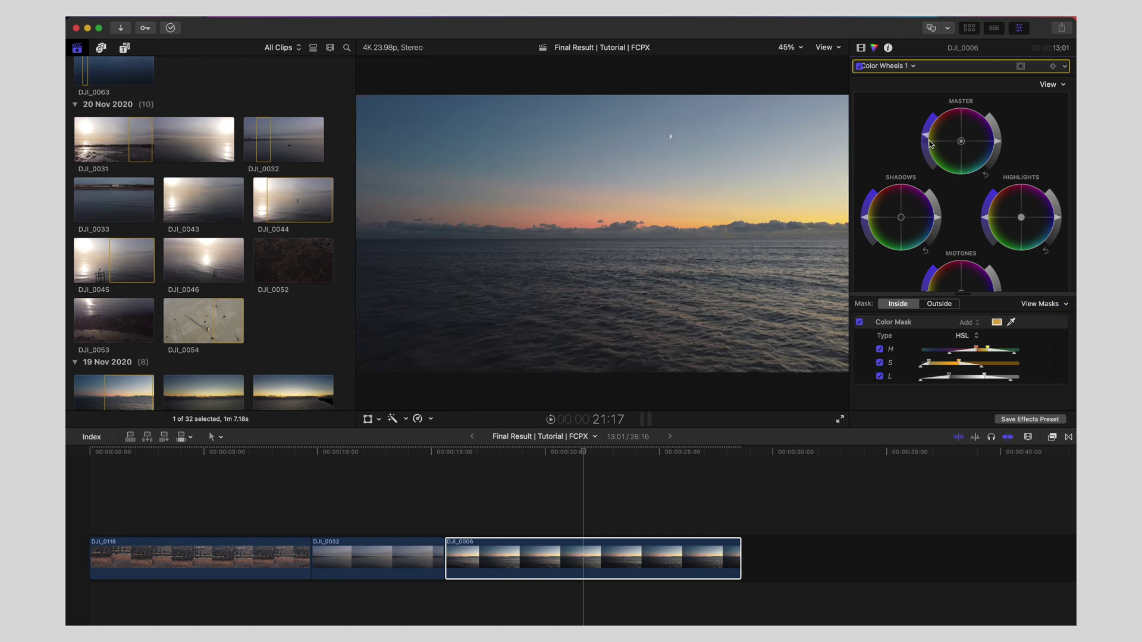
drag(933, 150, 942, 179)
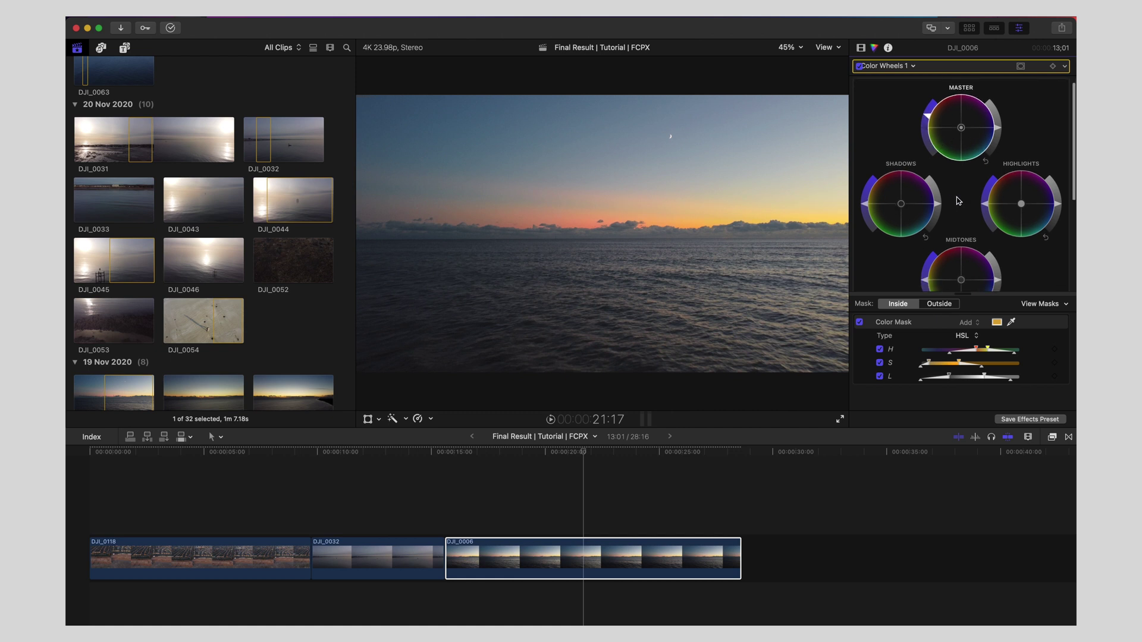
scroll(905, 218, down, 2)
drag(960, 266, 958, 261)
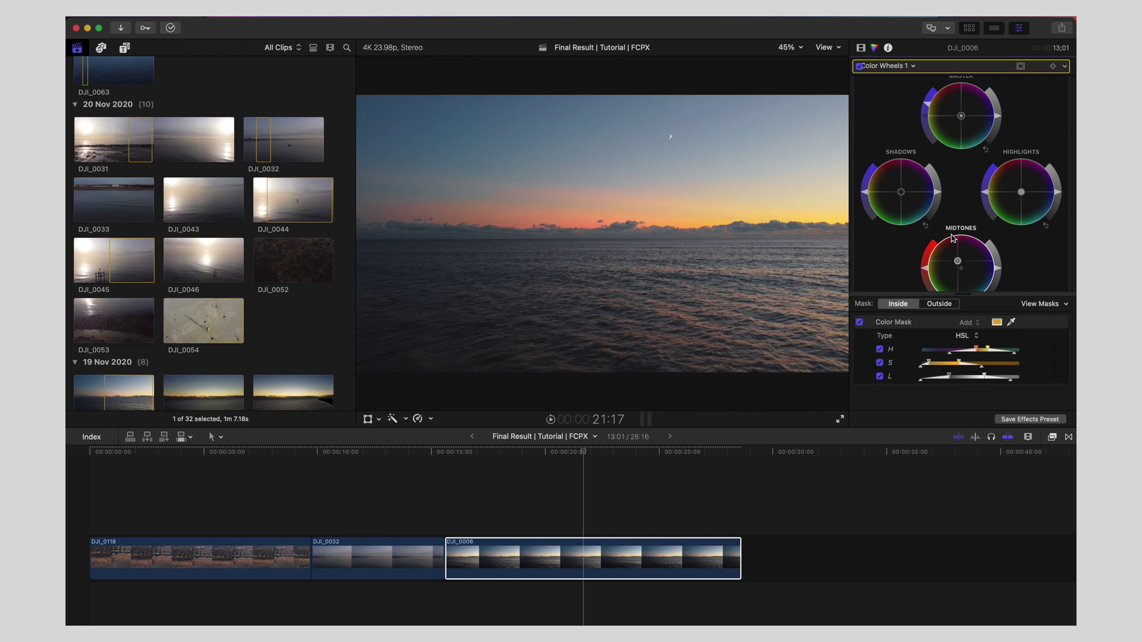
- Outside the mask, lower Master brightness and shift the Highlights toward cyan
click(939, 303)
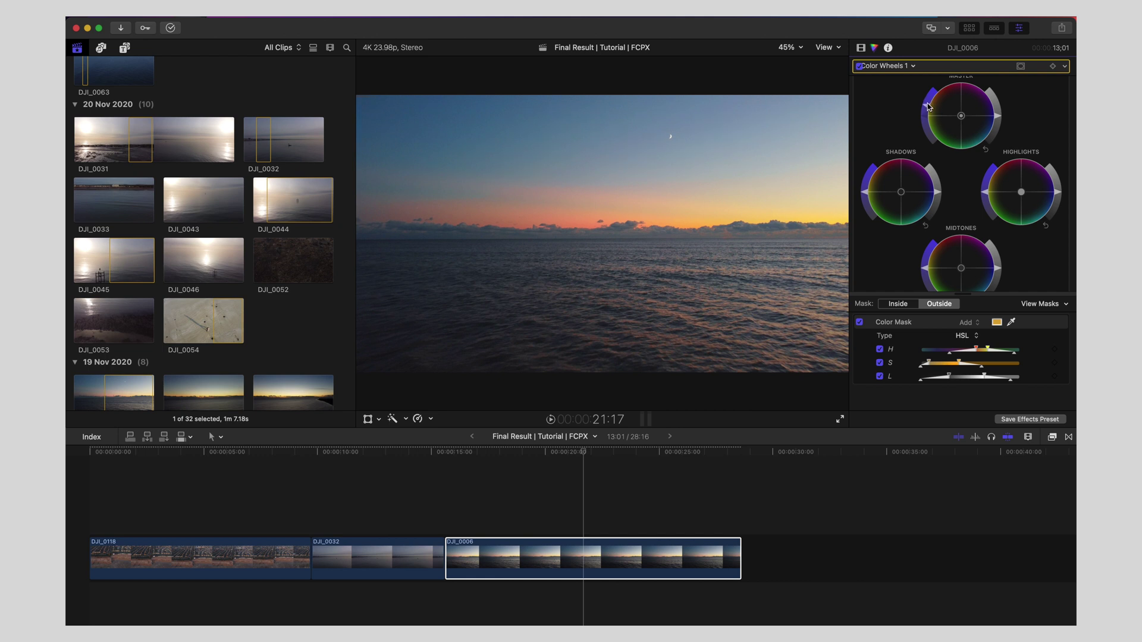
drag(1002, 121, 1002, 123)
scroll(1007, 207, down, 2)
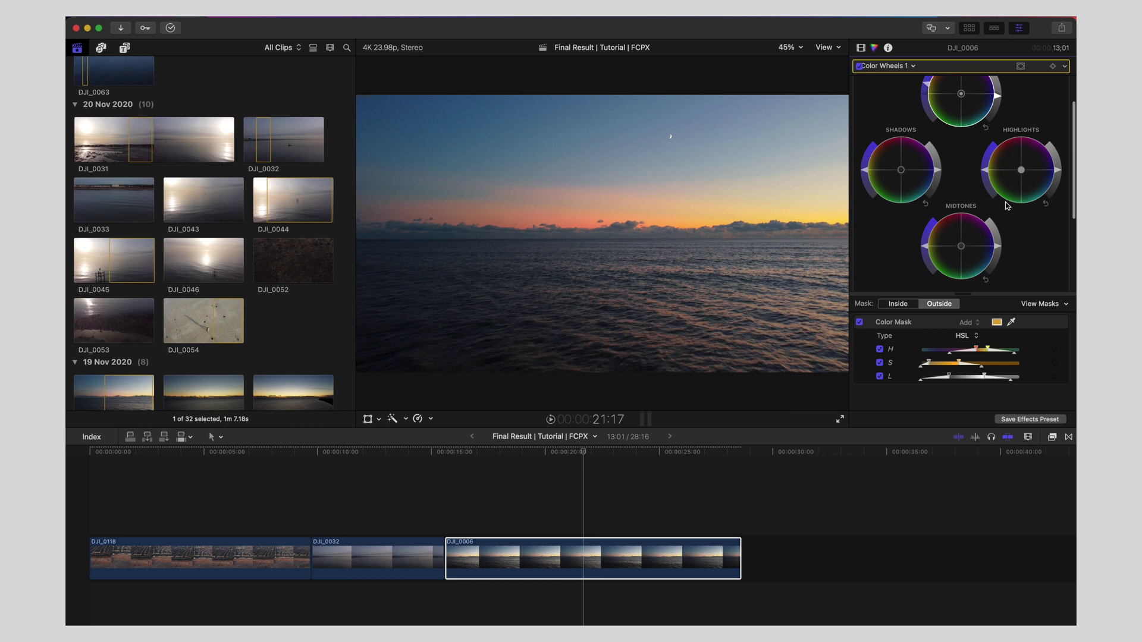
drag(1022, 174, 1020, 173)
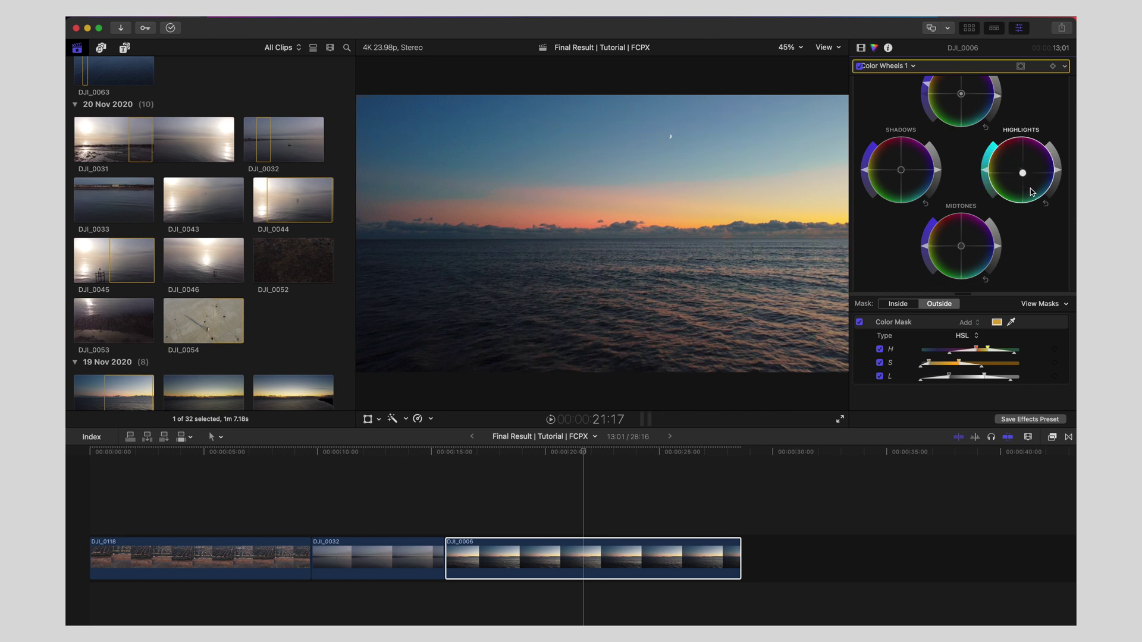